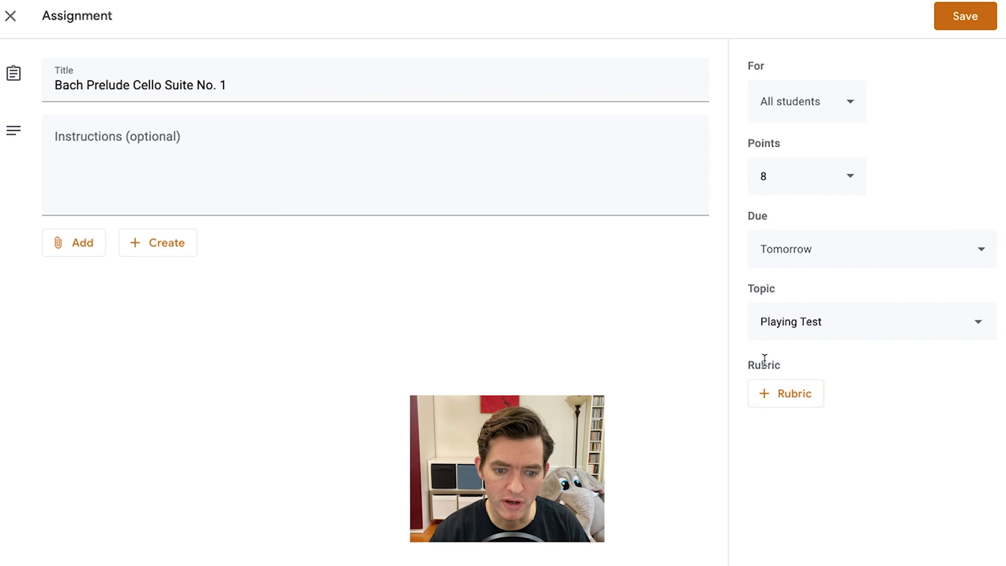
# Step: Create a new rubric for the assignment and title its first criterion "Rhythm"
pyautogui.click(797, 403)
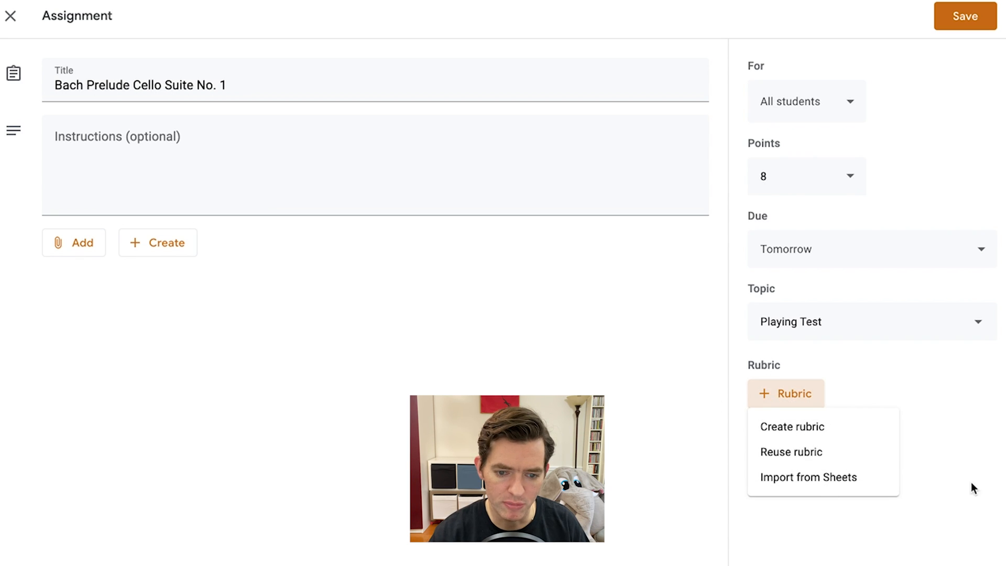
pyautogui.click(806, 431)
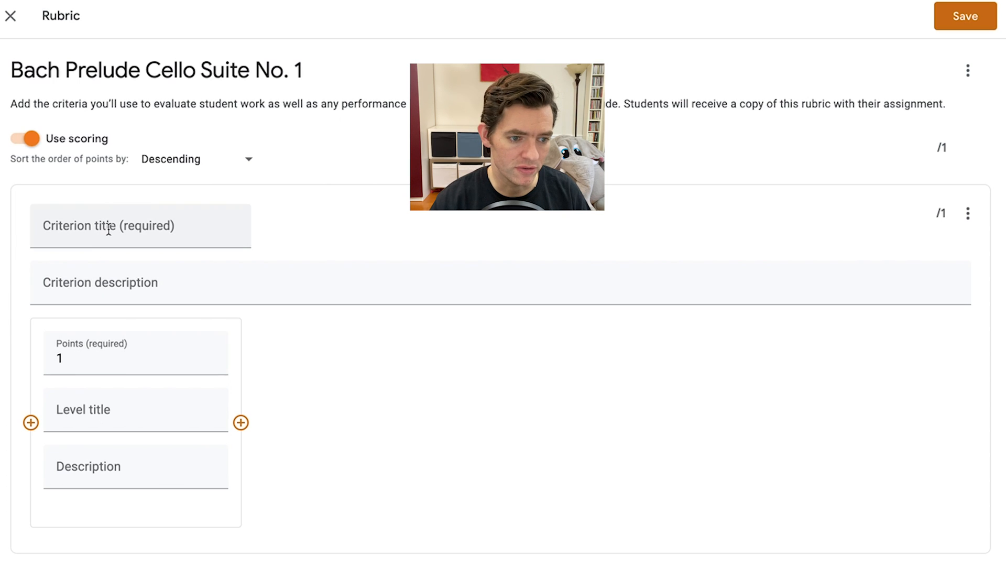
pyautogui.click(165, 229)
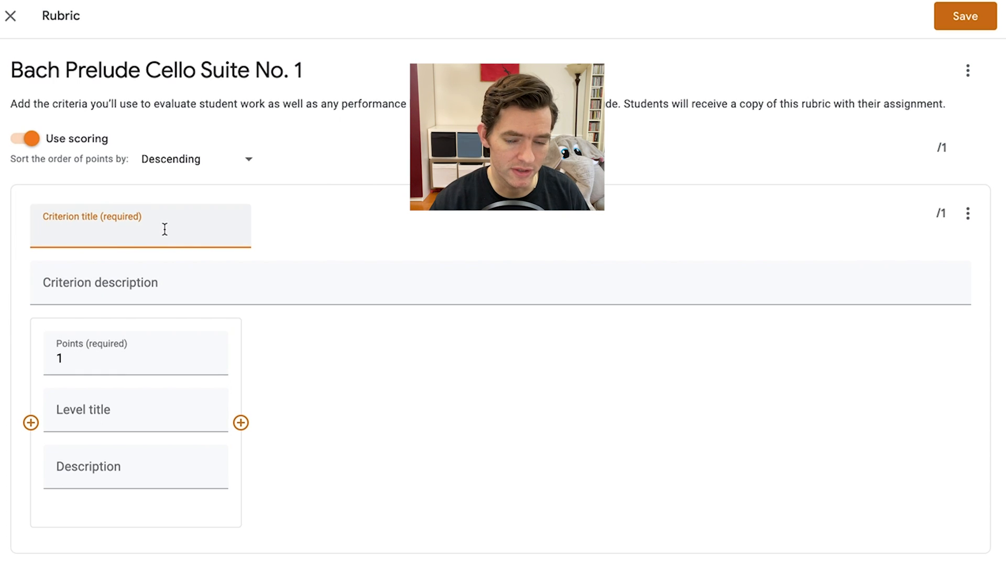
pyautogui.write('Rh')
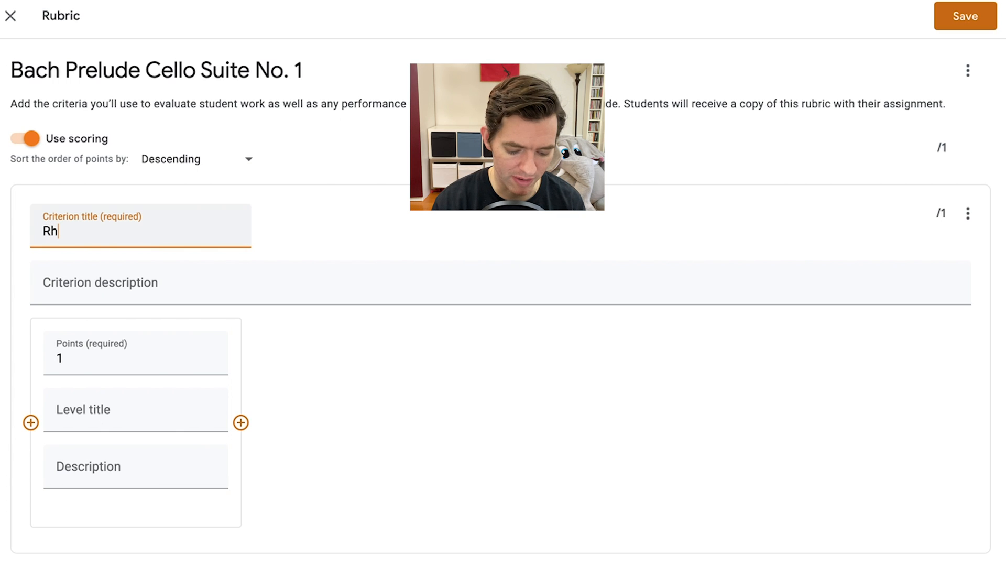
pyautogui.write('ythm')
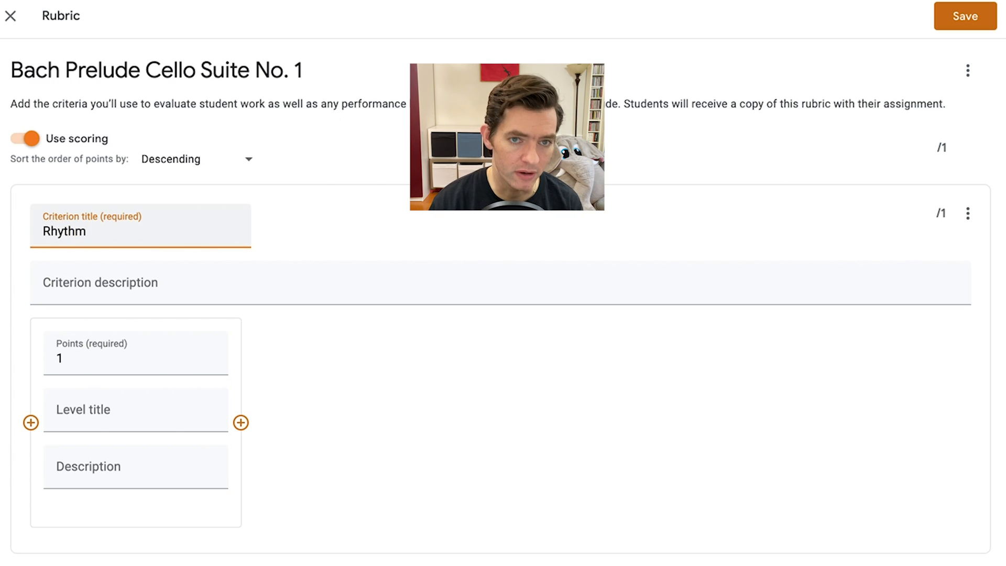
# Step: Set the Rhythm criterion's first level to 4 points and add three more levels after it
pyautogui.doubleClick(58, 357)
pyautogui.write('65')
pyautogui.press('BackSpace')
pyautogui.press('BackSpace')
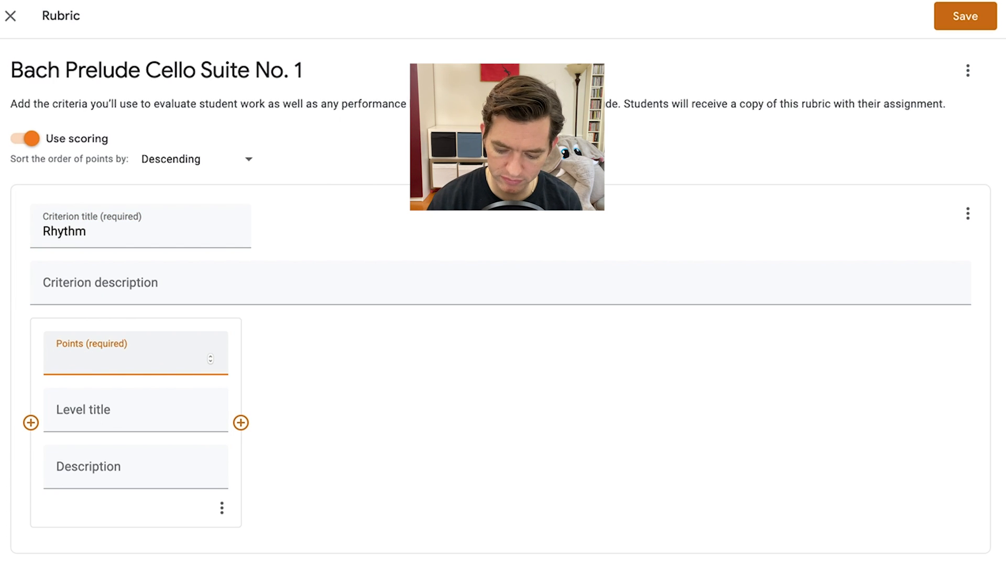
pyautogui.write('4')
pyautogui.click(241, 425)
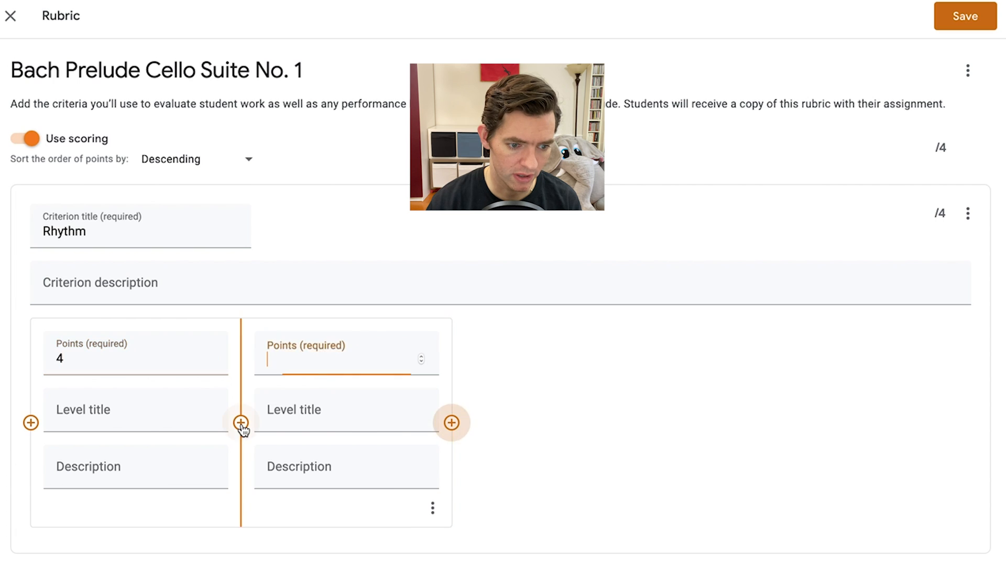
pyautogui.click(450, 424)
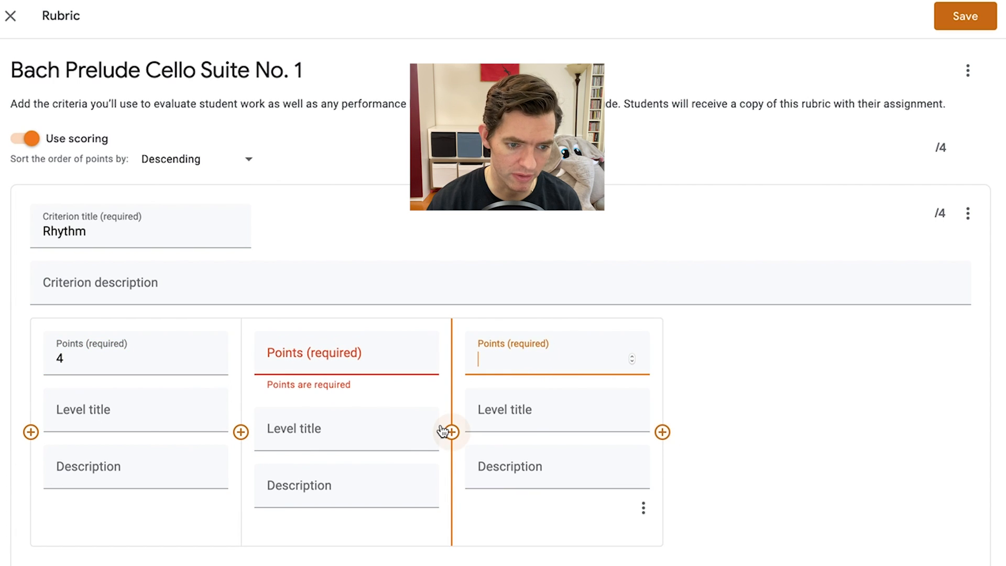
pyautogui.click(662, 432)
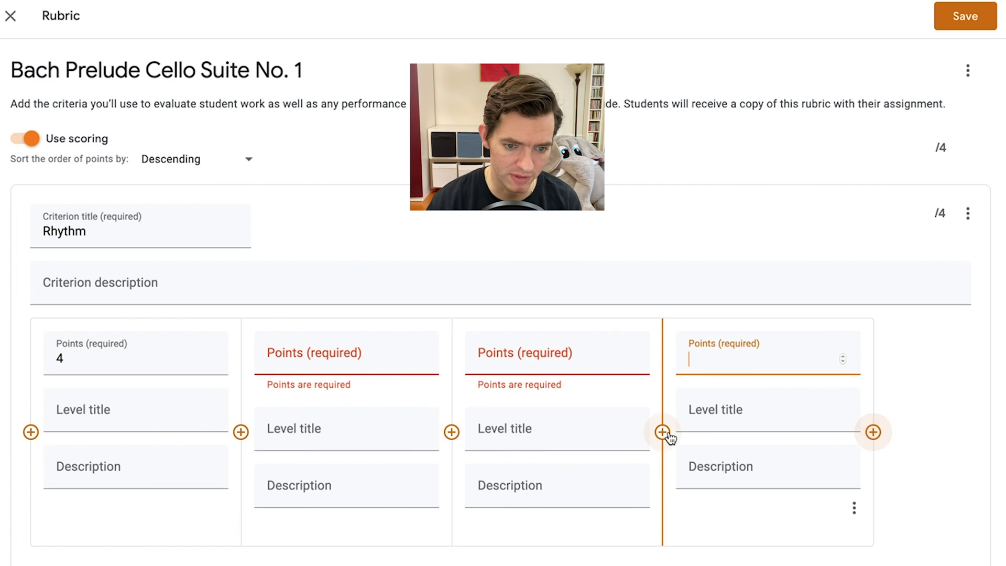
# Step: Set the points of Rhythm's second, third and fourth levels to 3, 2 and 1
pyautogui.click(422, 362)
pyautogui.press('BackSpace')
pyautogui.press('BackSpace')
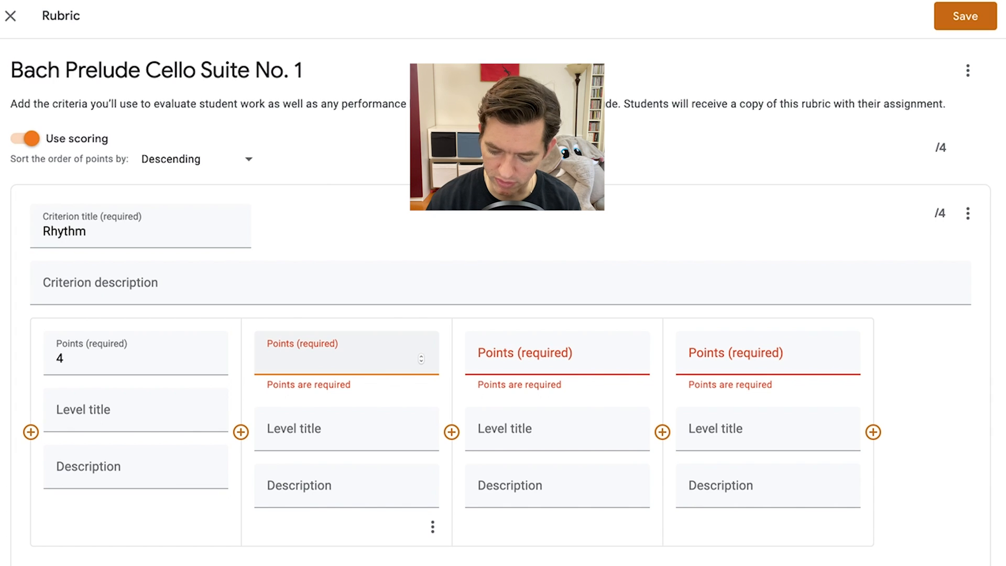
pyautogui.write('2')
pyautogui.press('BackSpace')
pyautogui.write('3')
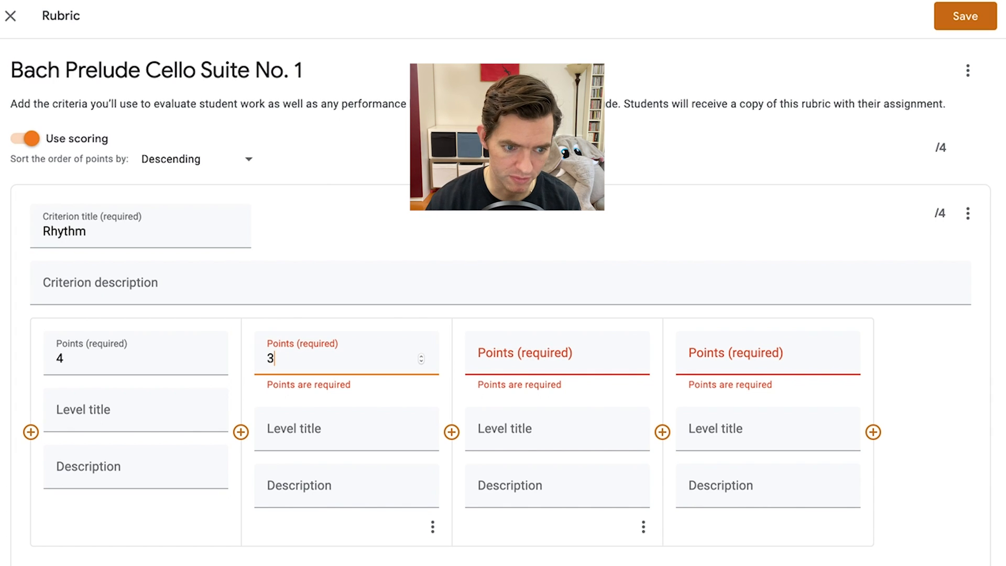
pyautogui.click(632, 357)
pyautogui.click(632, 356)
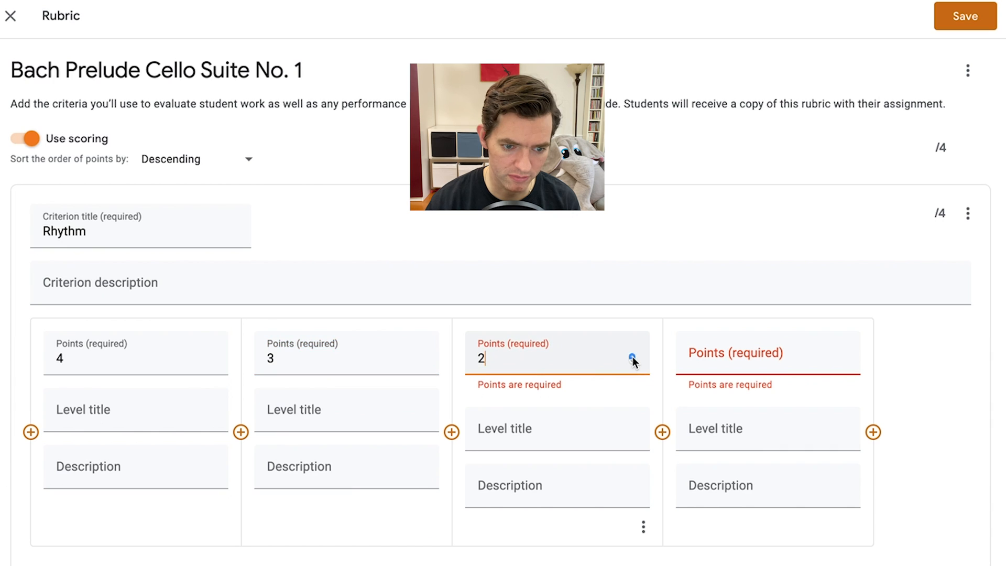
pyautogui.click(843, 357)
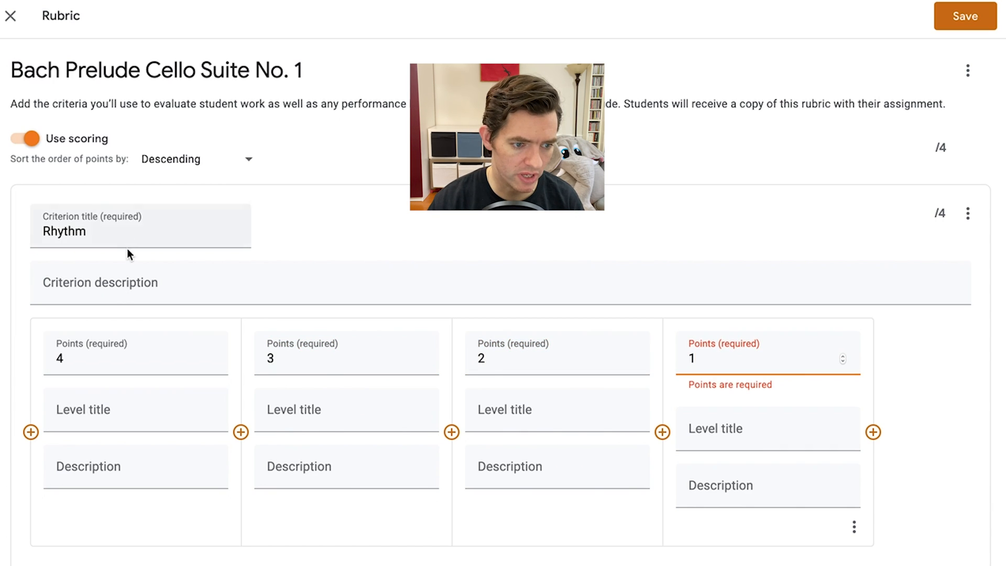
# Step: Enter "Criteria for Rhythmic Accuracy" as the Rhythm criterion's description
pyautogui.click(127, 281)
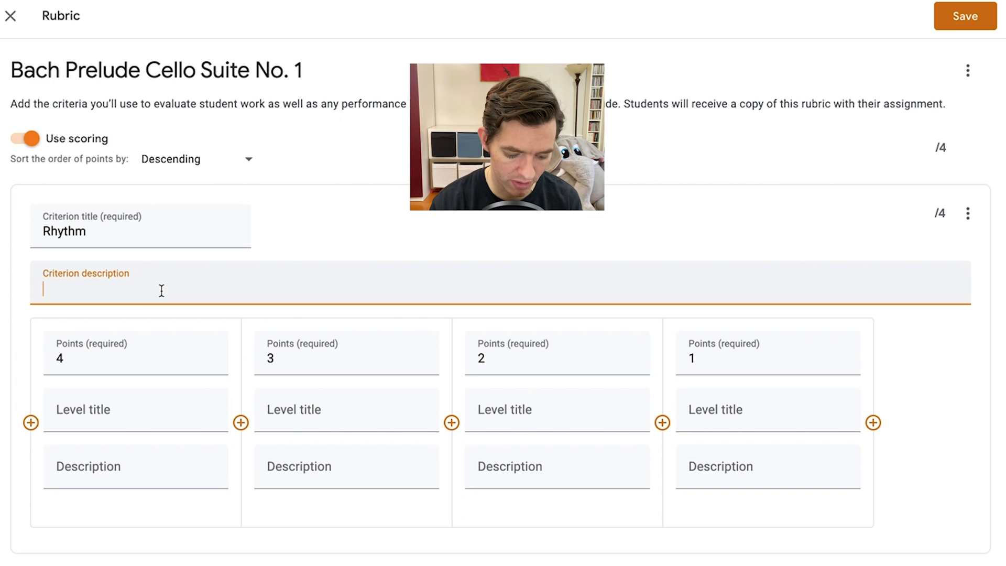
pyautogui.write('Crit')
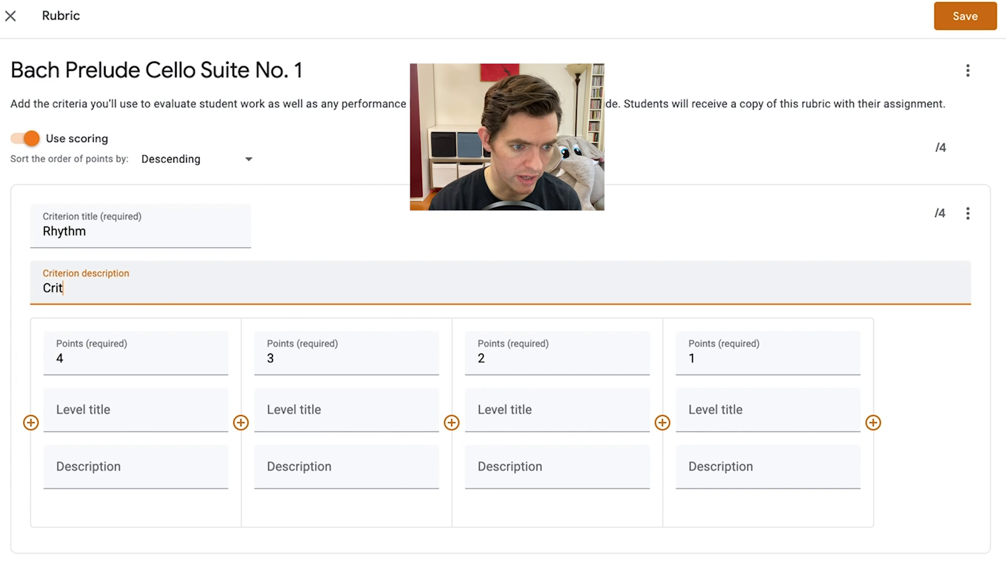
pyautogui.write('eria for Rhy')
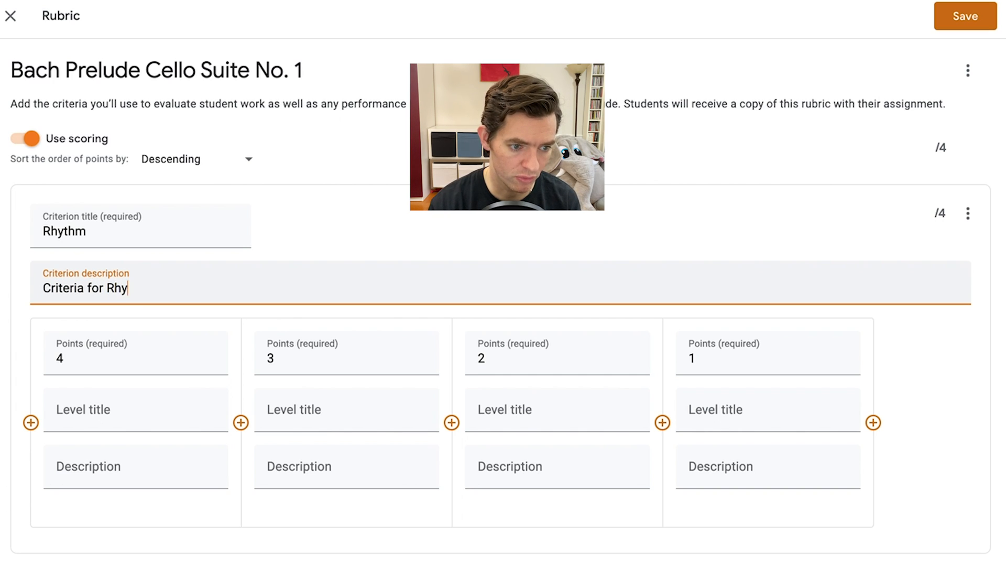
pyautogui.write('thmic Accuracy')
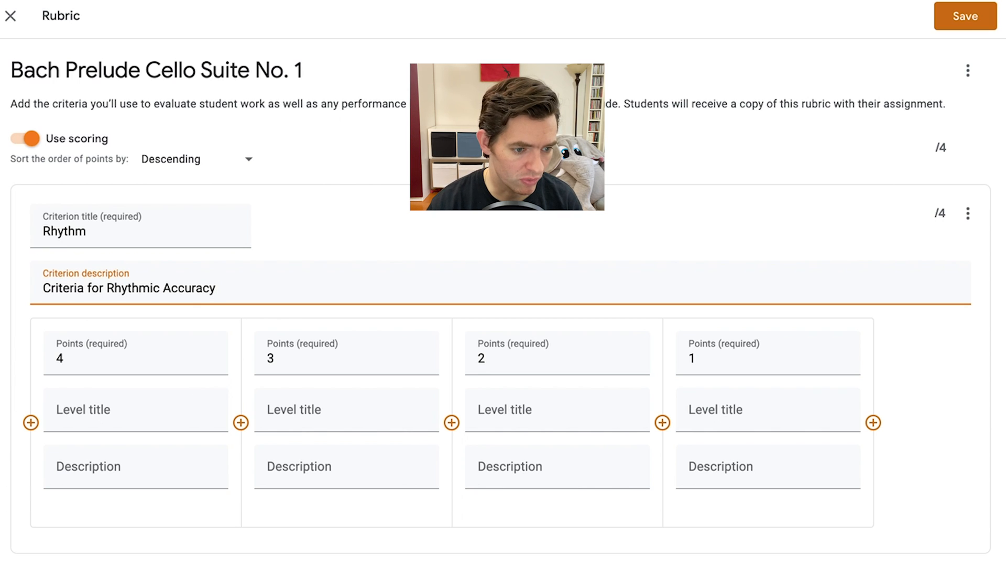
# Step: Title Rhythm's four levels, from highest to lowest points, "Consistently", "Mostly", "Sometimes" and "Rarely"
pyautogui.click(121, 410)
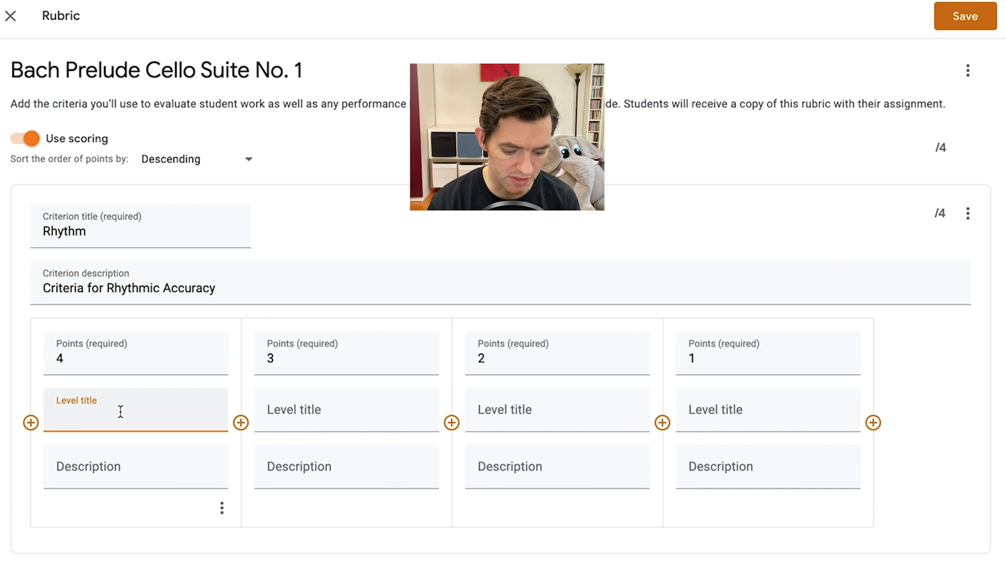
pyautogui.write('Consistently')
pyautogui.press('Tab')
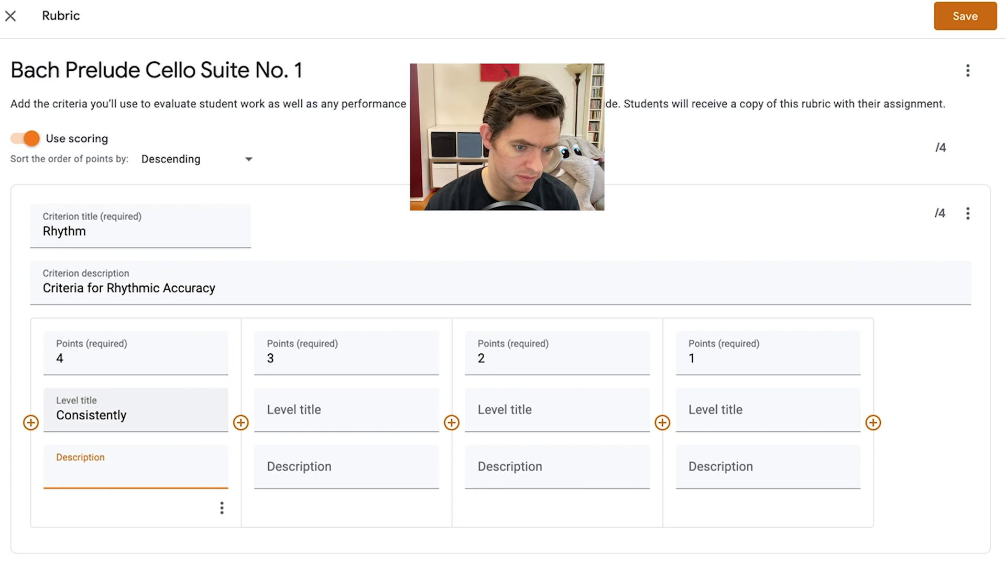
pyautogui.click(345, 421)
pyautogui.write('Mostly')
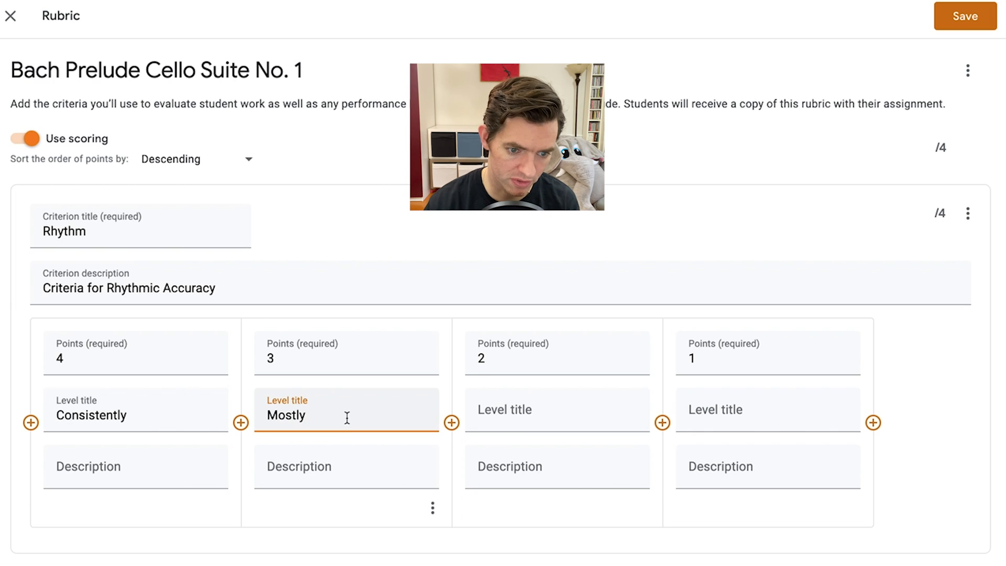
pyautogui.click(543, 410)
pyautogui.write('Sometimes')
pyautogui.click(723, 417)
pyautogui.write('rarely')
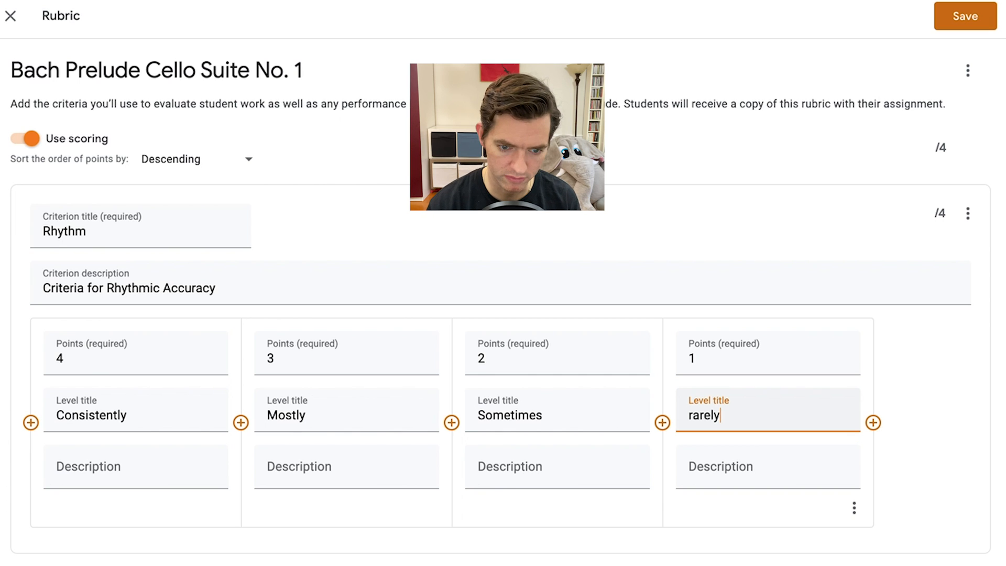
pyautogui.press('BackSpace')
pyautogui.write('R')
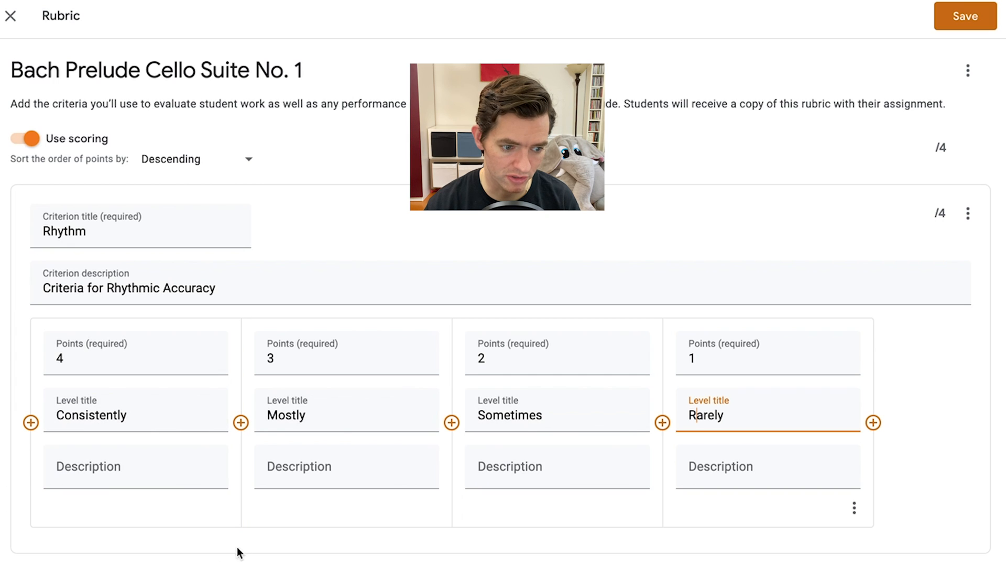
# Step: Add a second criterion titled "Tone" with the description "Criteria for Tonal Accuracy"
pyautogui.scroll(-6, 56, 189)
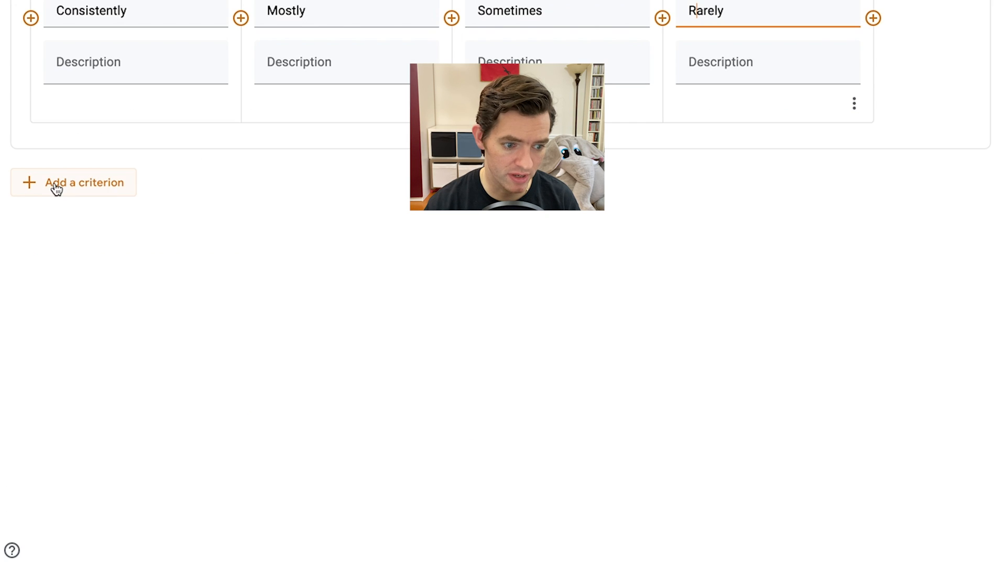
pyautogui.click(56, 189)
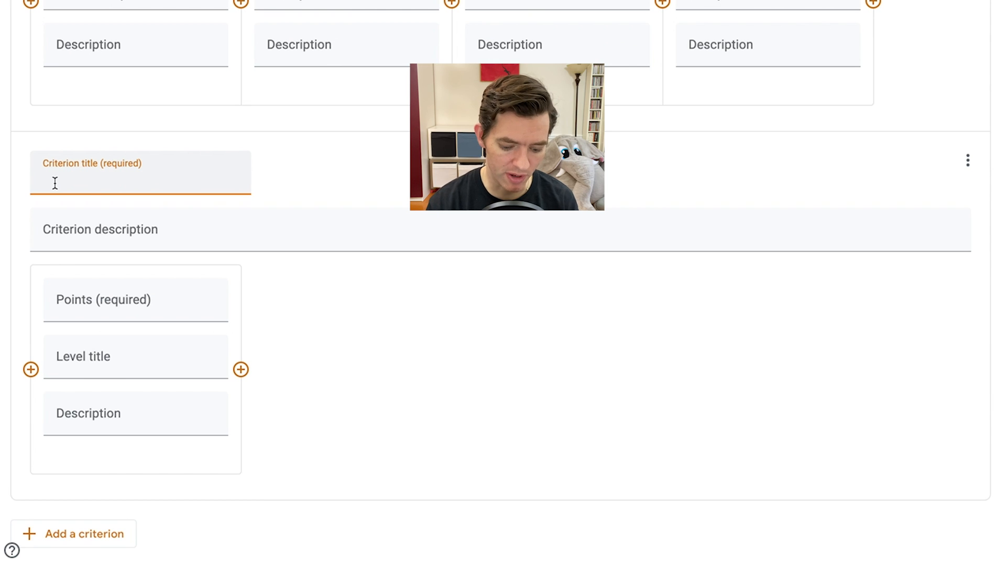
pyautogui.write('Tone')
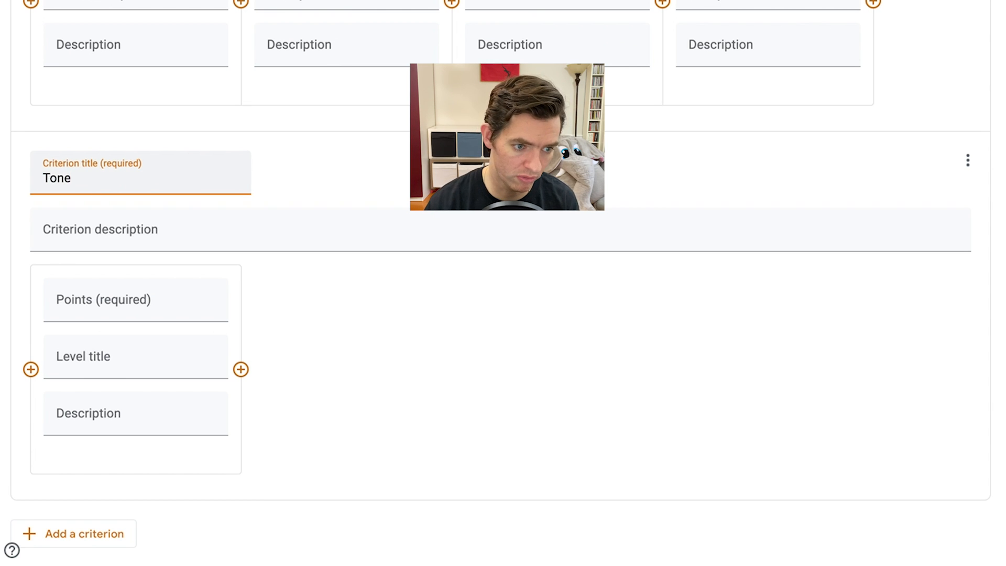
pyautogui.click(83, 229)
pyautogui.write('Criteria for ')
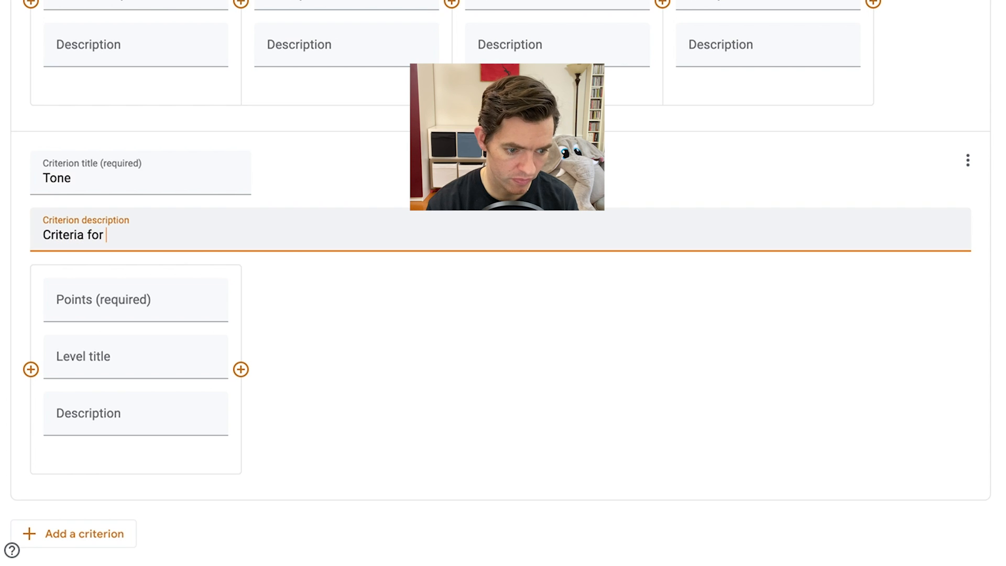
pyautogui.write('Tonal Accu')
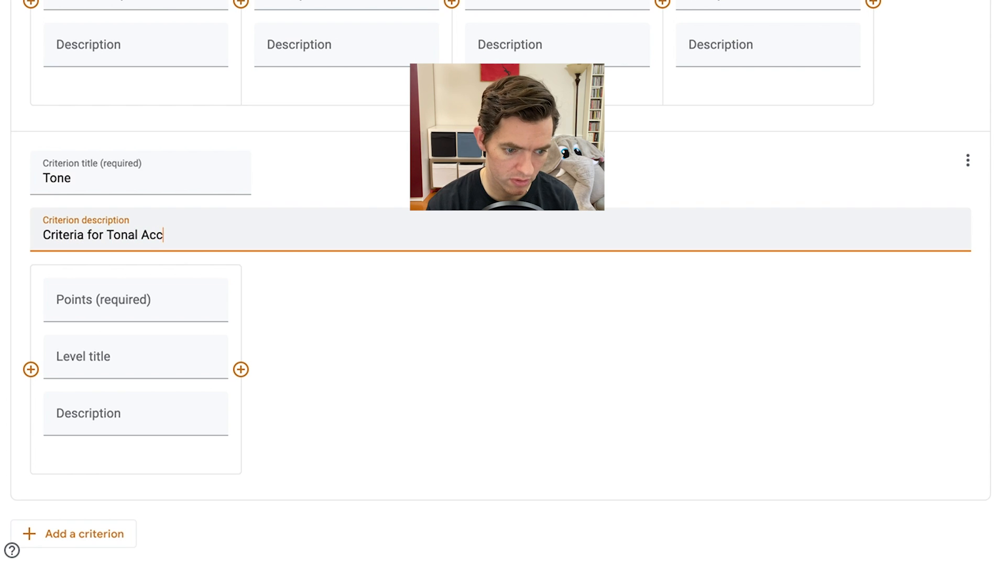
pyautogui.write('racy')
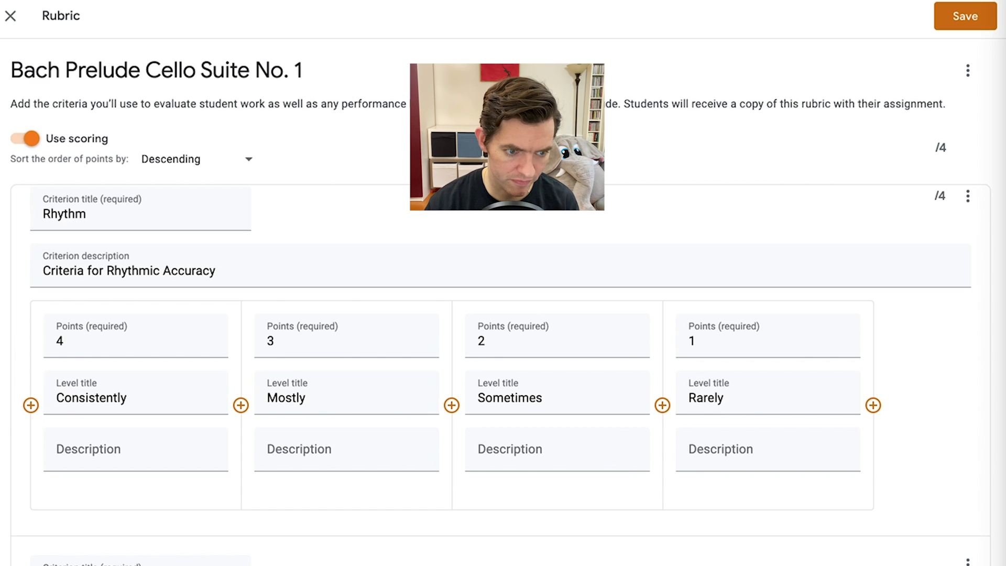
# Step: Describe Rhythm's 4-point level as "Consistently demonstrates accurate rhythm and steady tempo while playing."
pyautogui.click(119, 450)
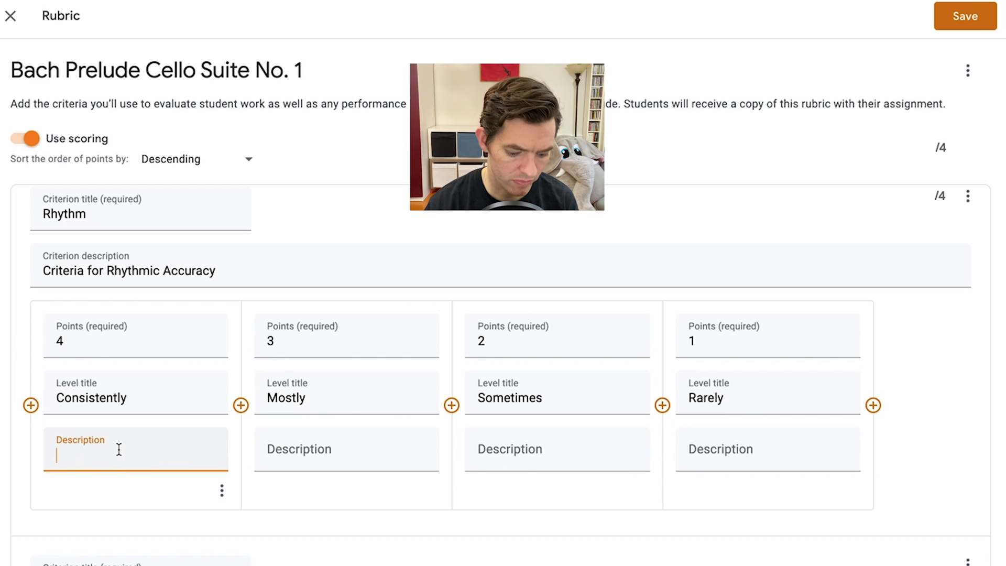
pyautogui.write('Consistently demonstrates accurate rhythm and steady tempo while playing.')
# Step: Describe Rhythm's 3-point level as "Demonstrates accurate rhythm and steady tempo while playing most of the time.", removing the stray line breaks
pyautogui.press('super+Tab')
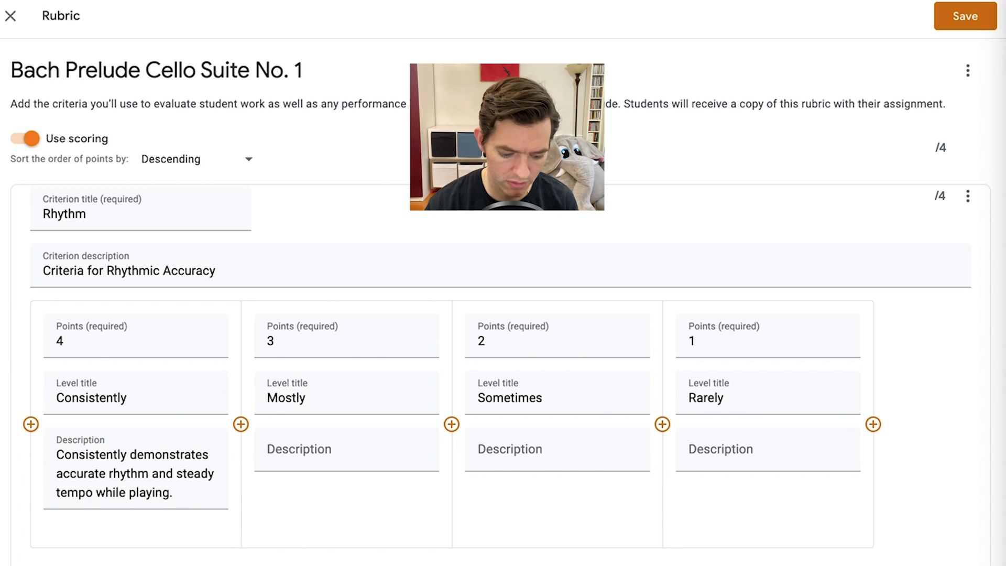
pyautogui.press('super+Tab')
pyautogui.click(326, 446)
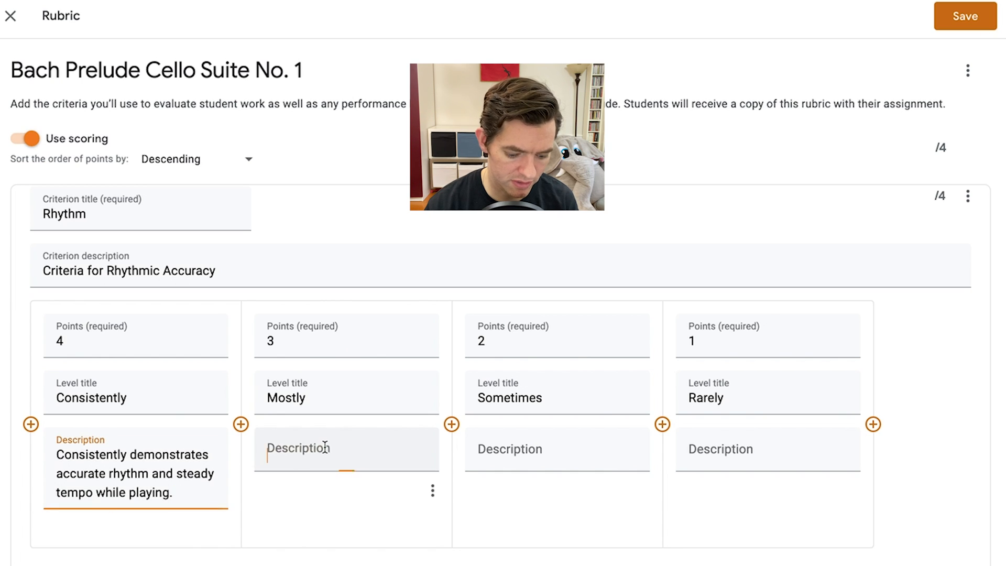
pyautogui.write('Demonstrates accurate rhythm and steady tempo while playing most of the time.')
pyautogui.click(267, 495)
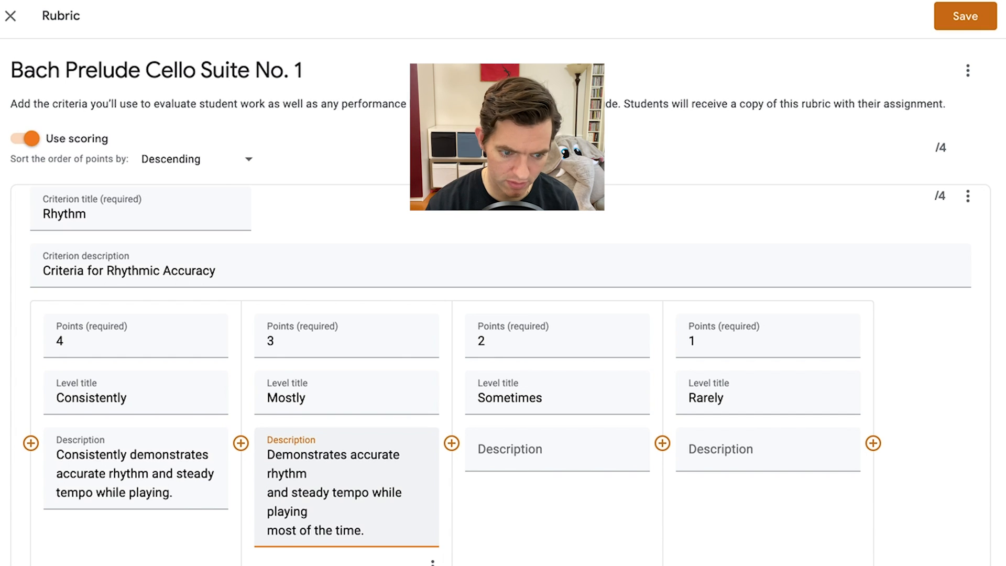
pyautogui.press('BackSpace')
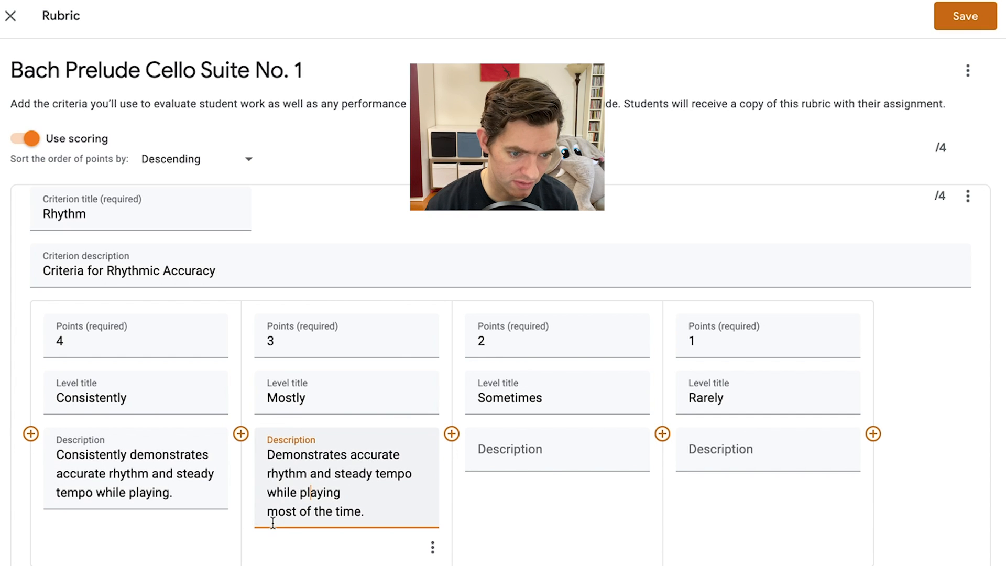
pyautogui.press('BackSpace')
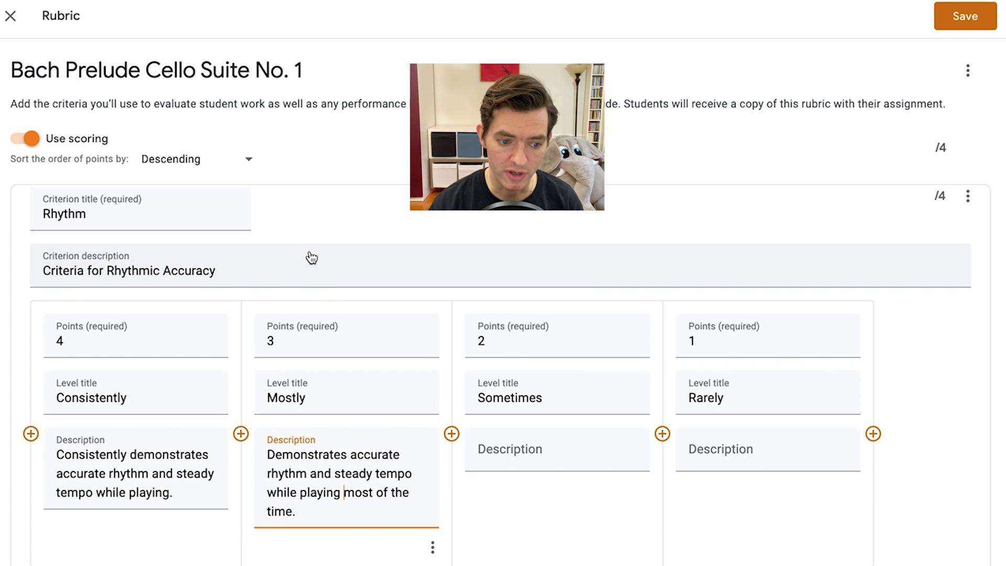
pyautogui.scroll(-1, 504, 409)
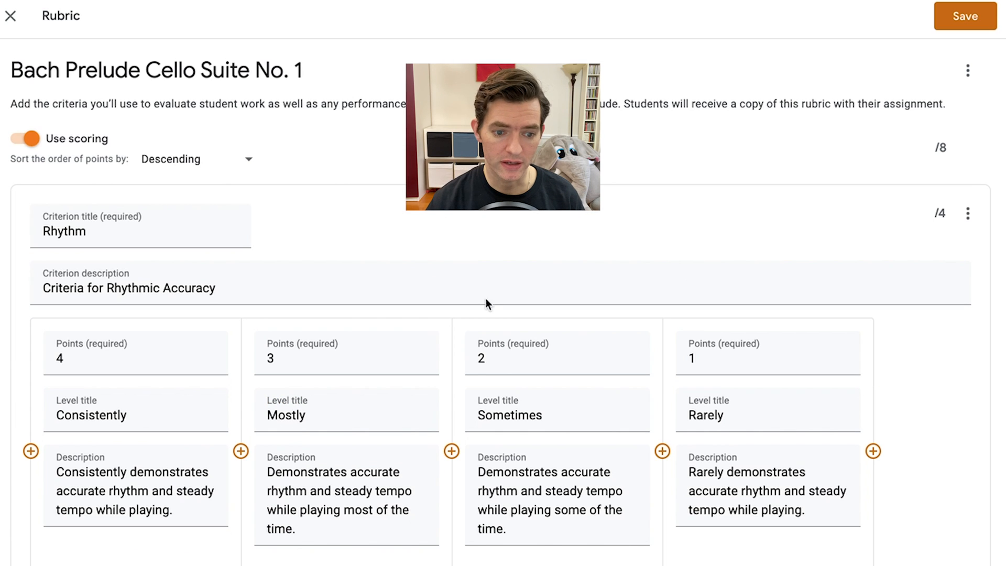
# Step: Review both criteria, save the rubric, and save the assignment with its updated point value
pyautogui.scroll(-3, 95, 178)
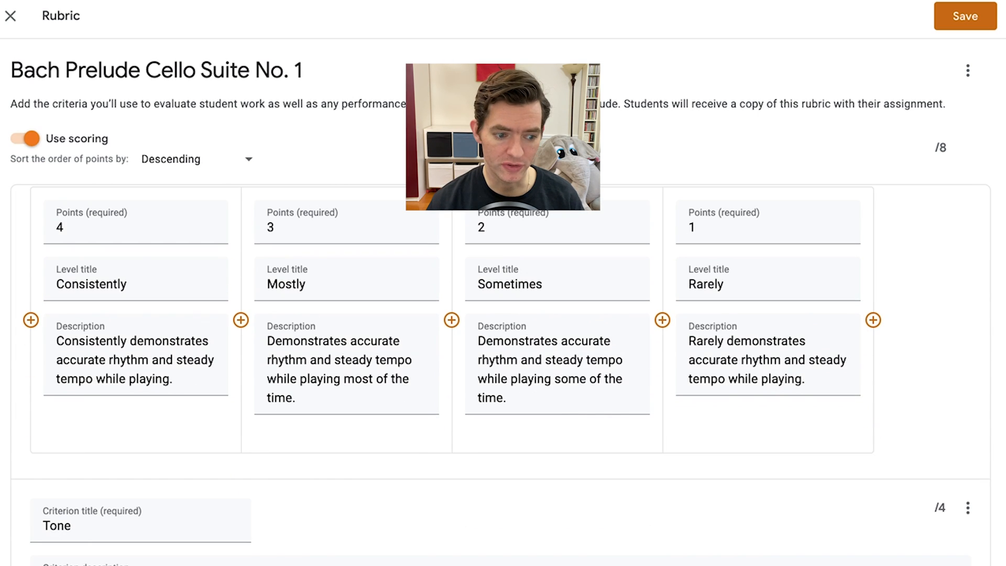
pyautogui.scroll(3, 127, 245)
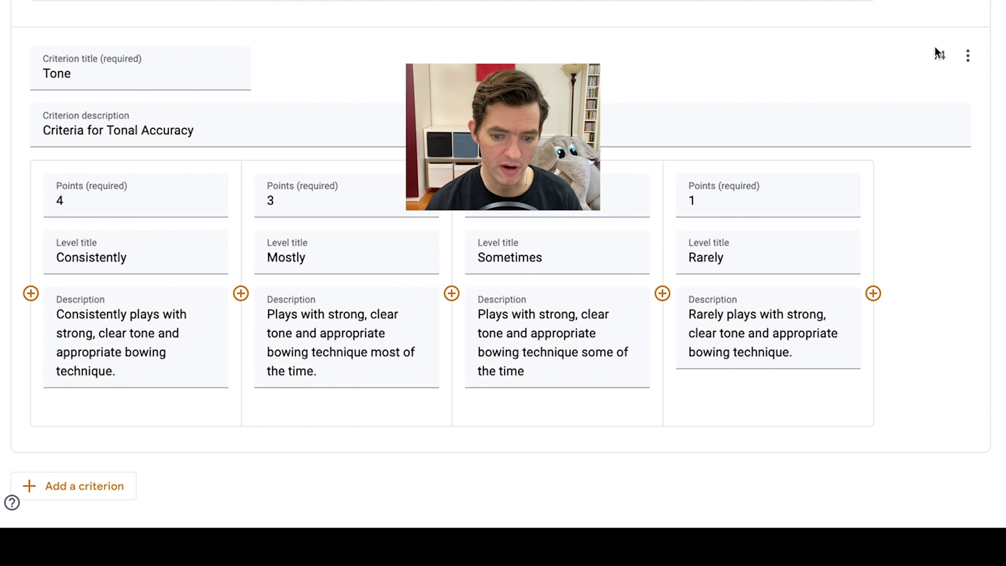
pyautogui.scroll(3, 939, 53)
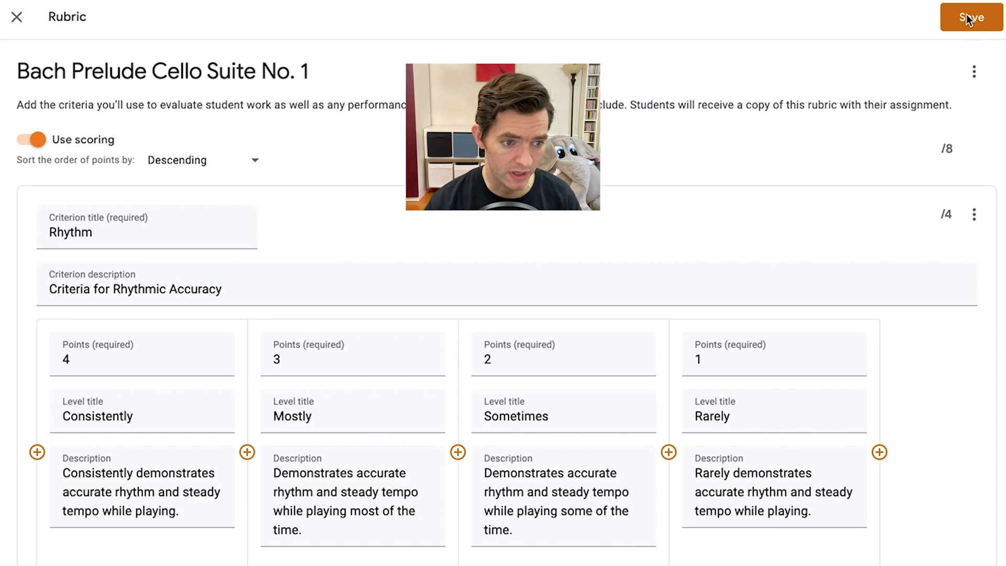
pyautogui.scroll(-2, 966, 16)
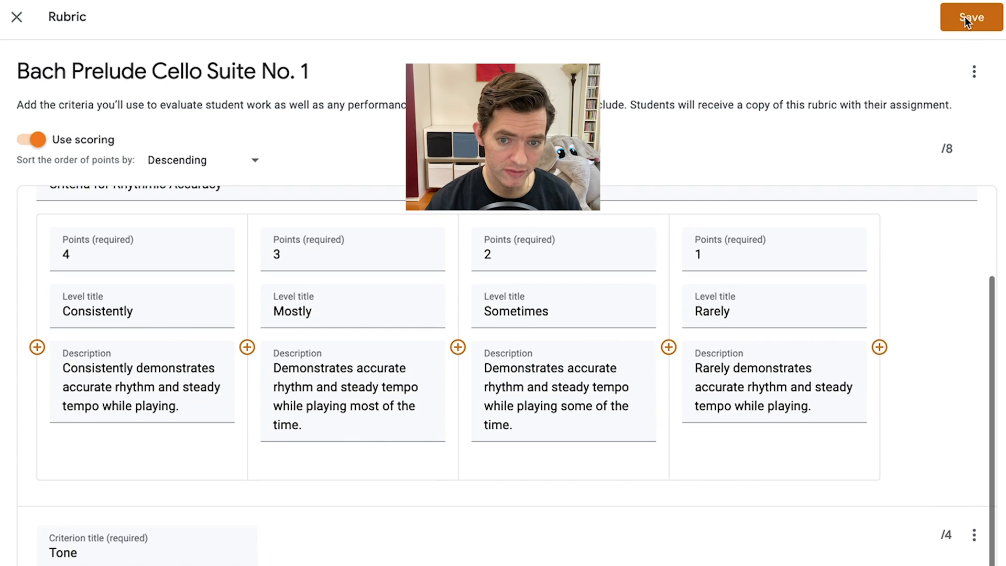
pyautogui.click(965, 17)
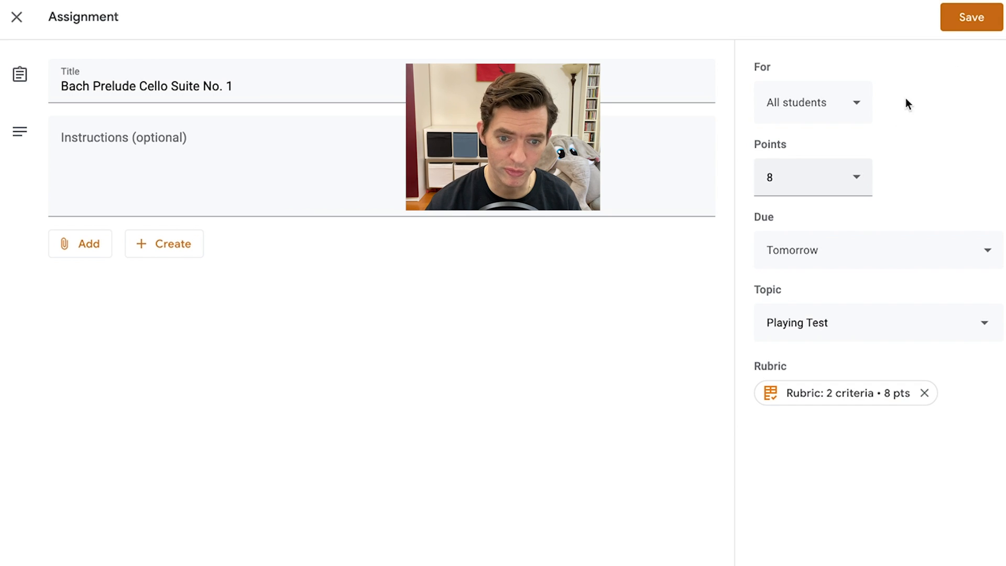
pyautogui.click(969, 20)
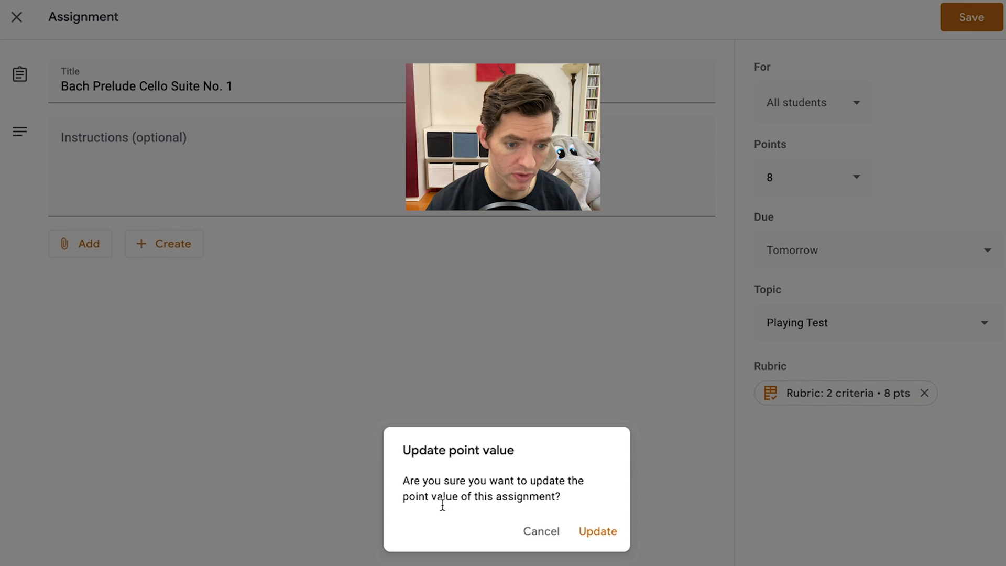
pyautogui.click(589, 529)
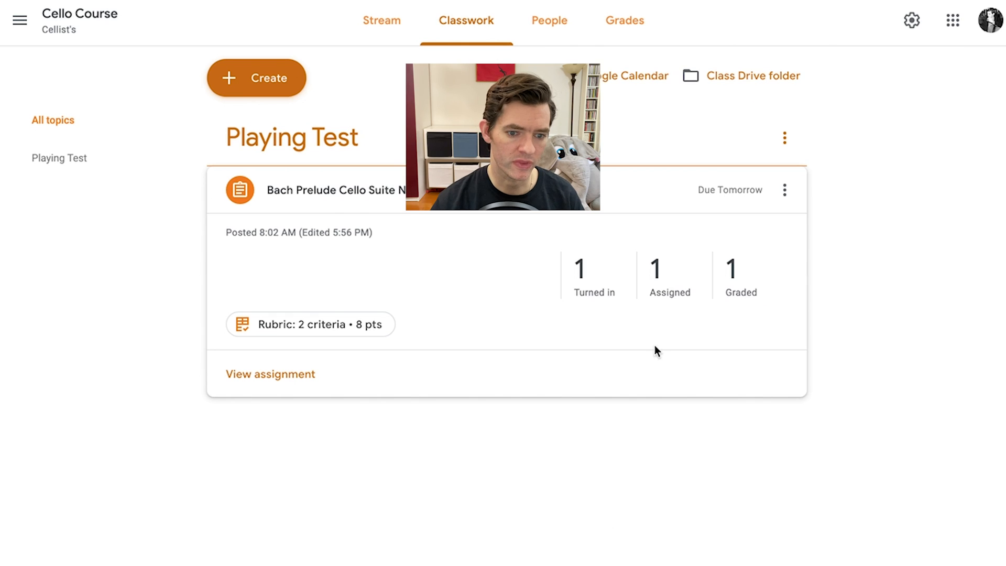
# Step: Open the already graded student's submission and score it 4 points for Rhythm and 3 points for Tone
pyautogui.click(599, 296)
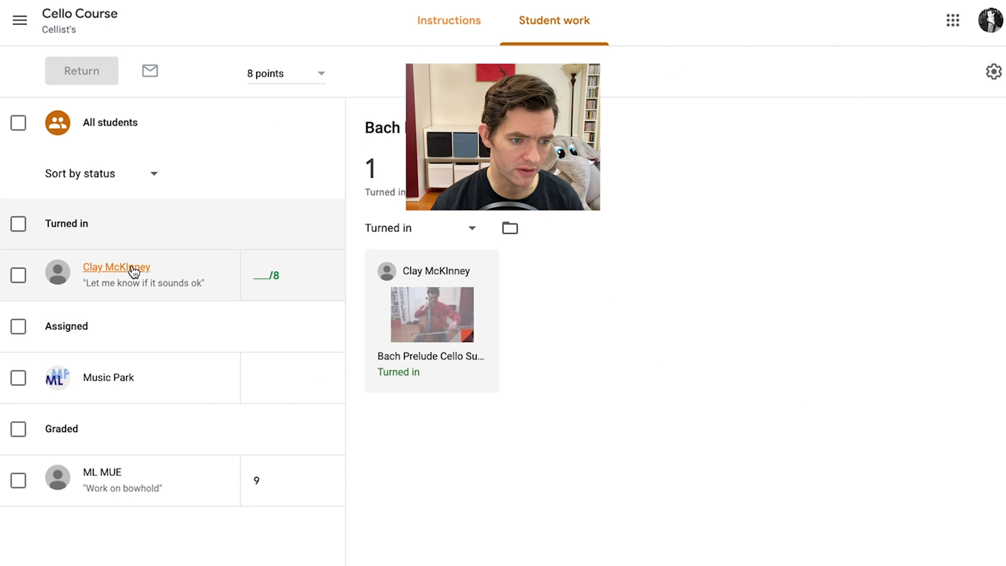
pyautogui.click(143, 504)
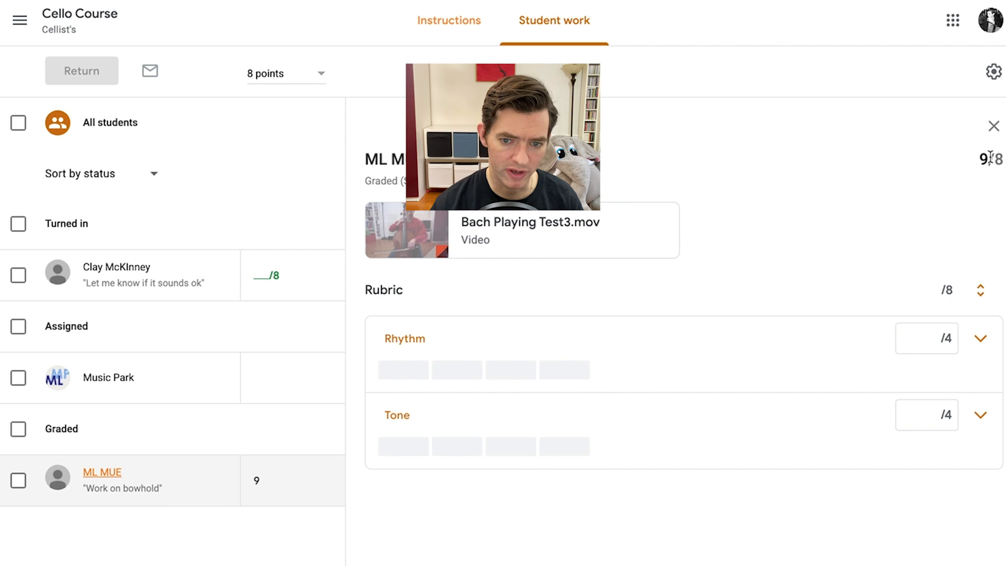
pyautogui.moveTo(989, 159); pyautogui.dragTo(976, 162)
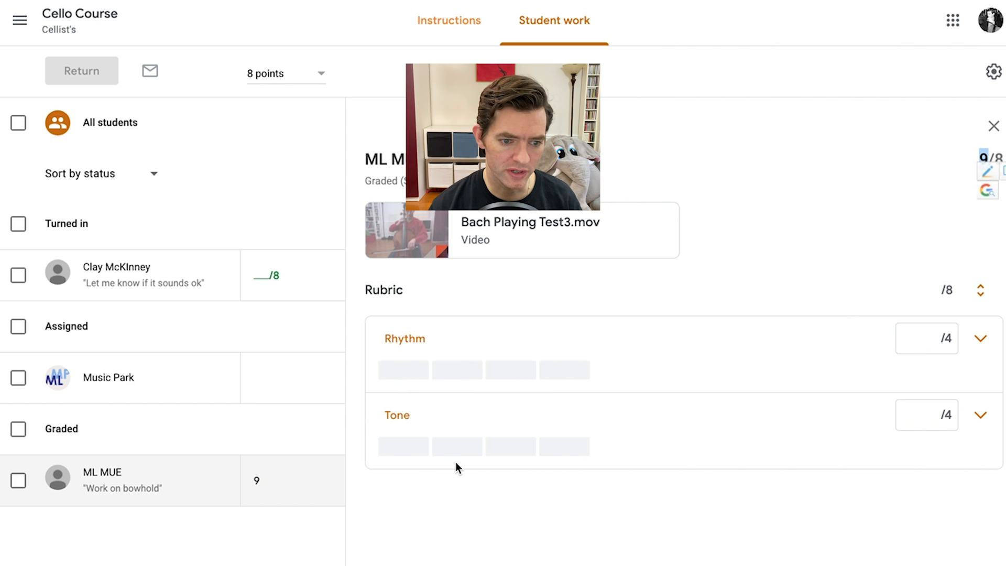
pyautogui.click(565, 374)
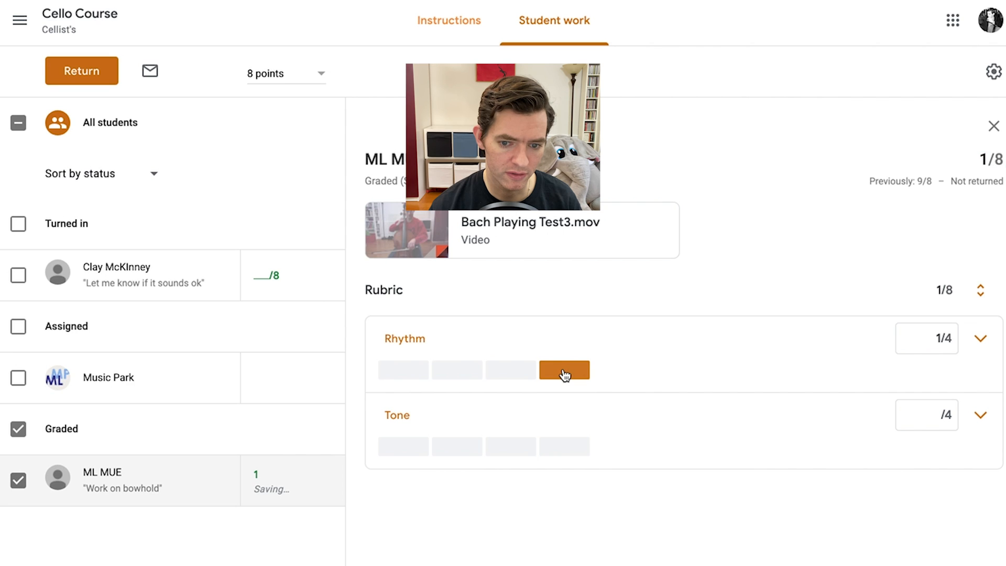
pyautogui.click(388, 372)
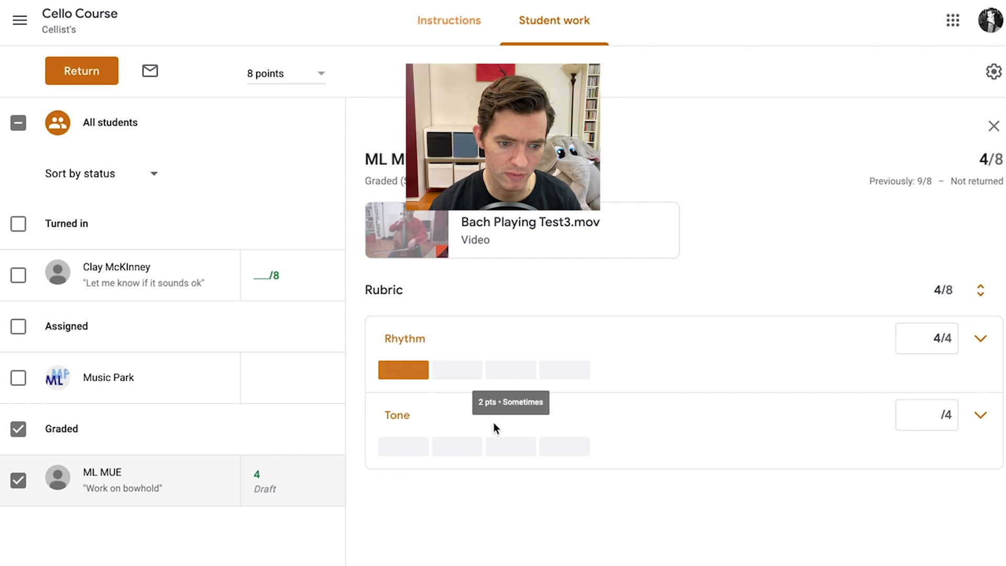
pyautogui.click(461, 452)
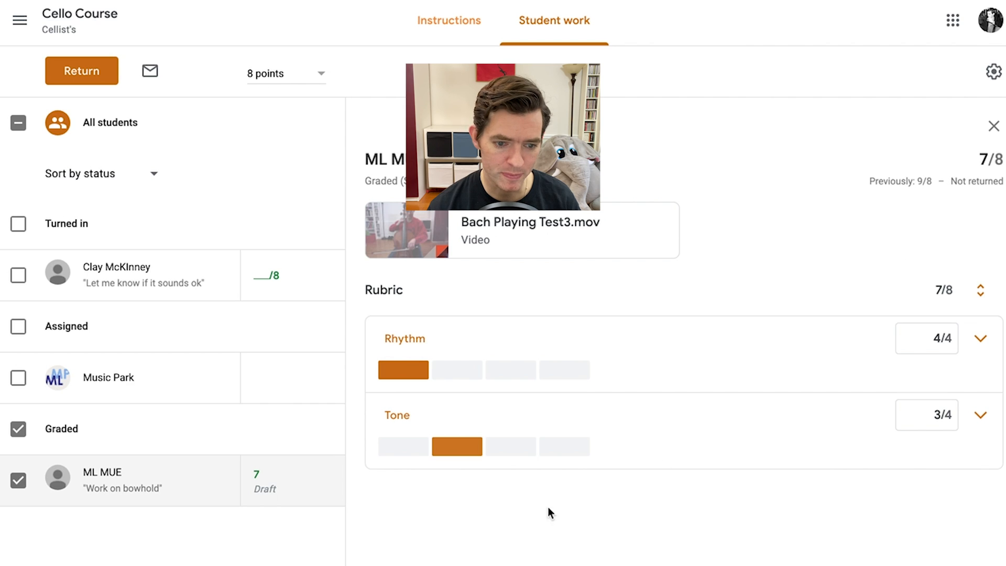
# Step: Expand the Tone and Rhythm level descriptions and try Rhythm's lower levels, ending on Rarely
pyautogui.click(981, 416)
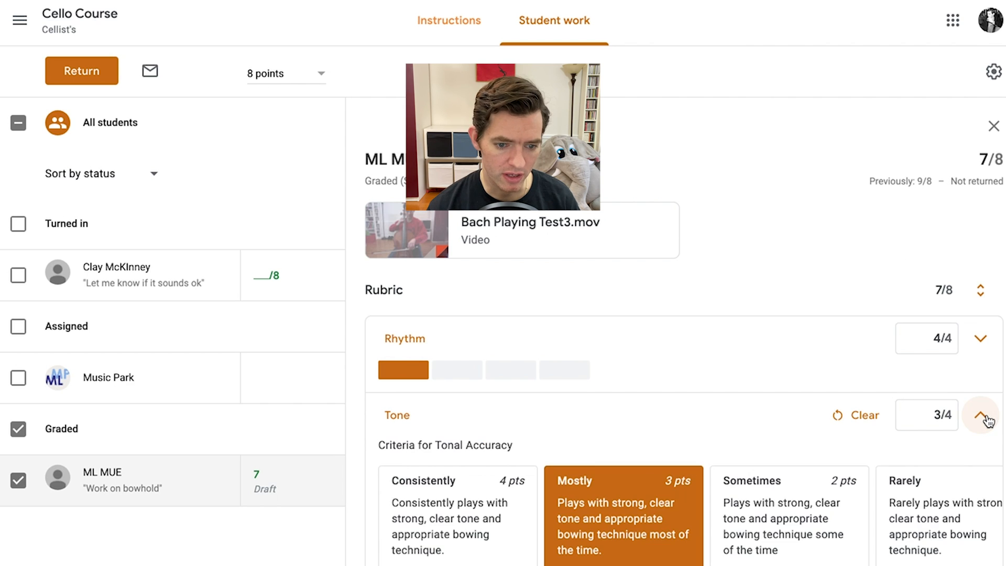
pyautogui.click(979, 338)
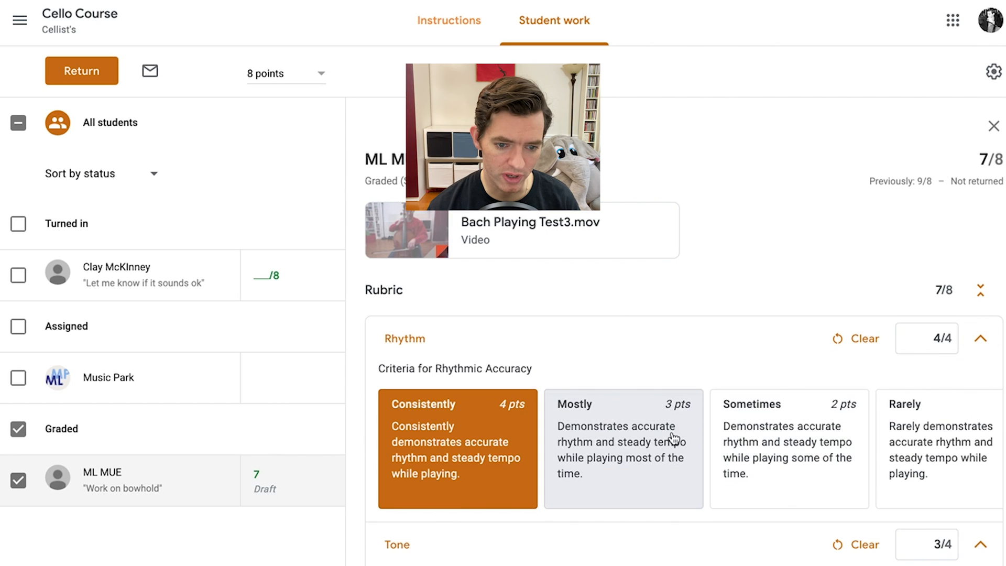
pyautogui.click(614, 450)
pyautogui.click(729, 444)
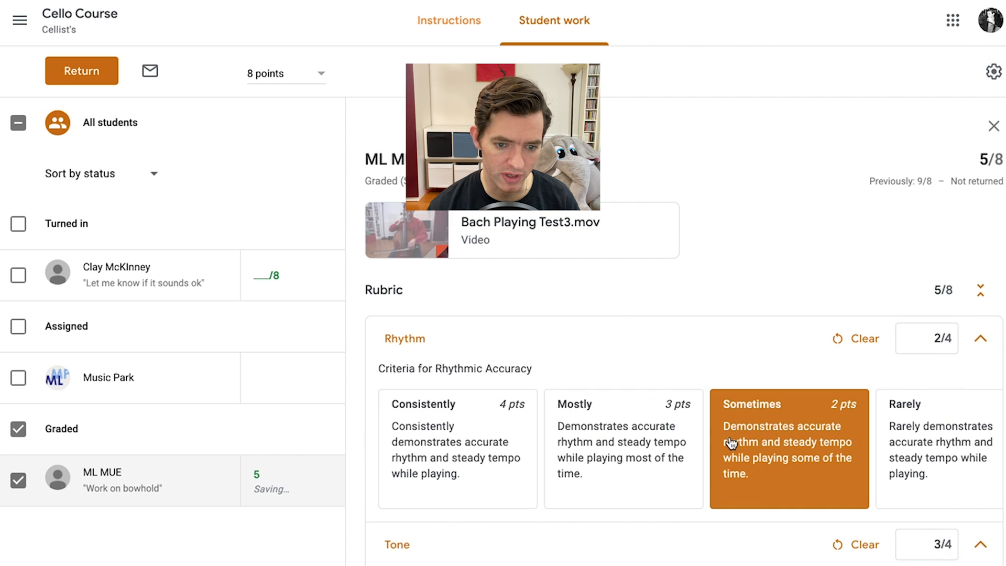
pyautogui.click(944, 440)
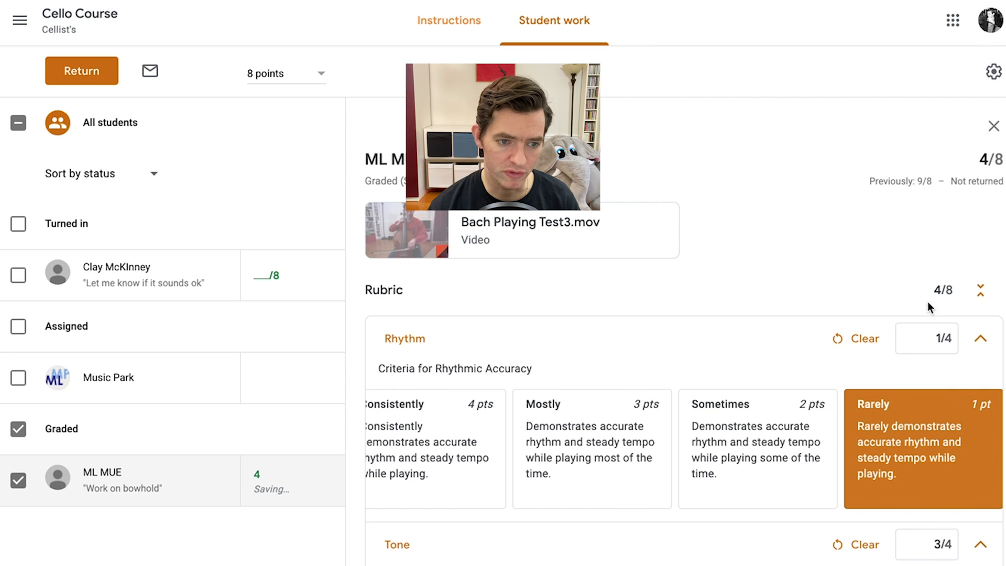
# Step: Play the student's video Bach Playing Test3.mov and score Rhythm at 4 points in the grading view
pyautogui.click(442, 237)
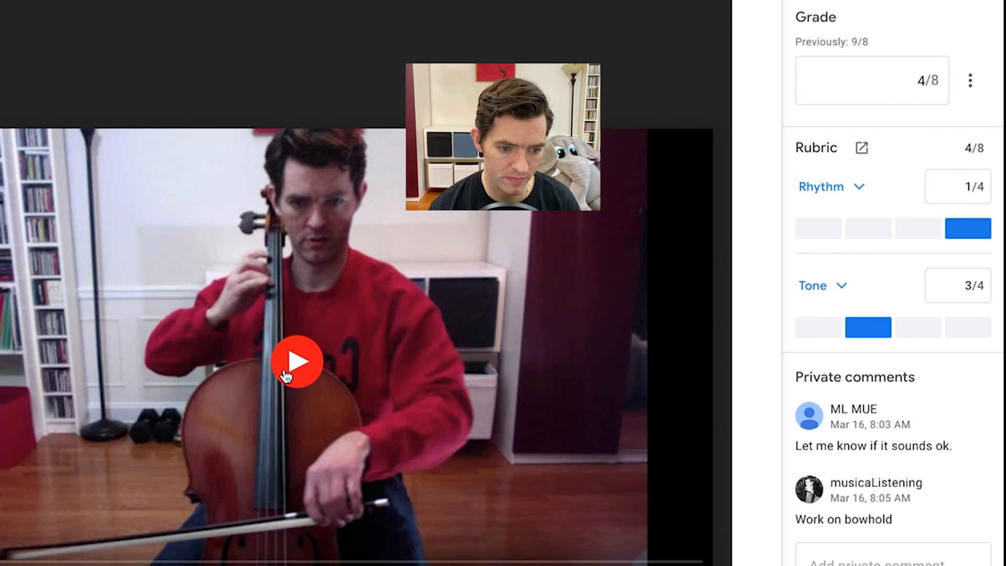
pyautogui.click(284, 372)
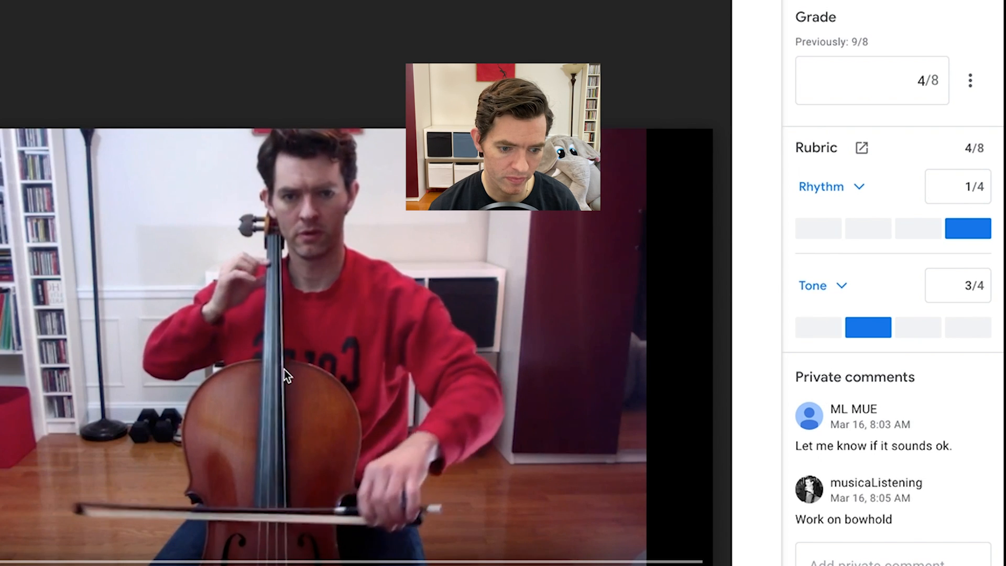
pyautogui.click(821, 229)
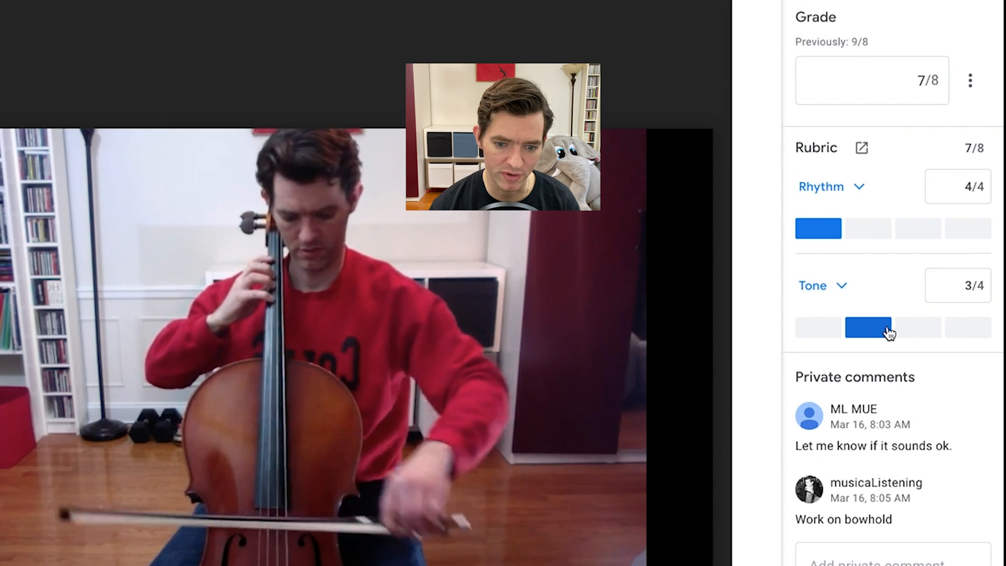
# Step: Check Tone's level descriptions, collapse them, and return the updated grade to the student
pyautogui.click(836, 285)
pyautogui.scroll(-4, 871, 467)
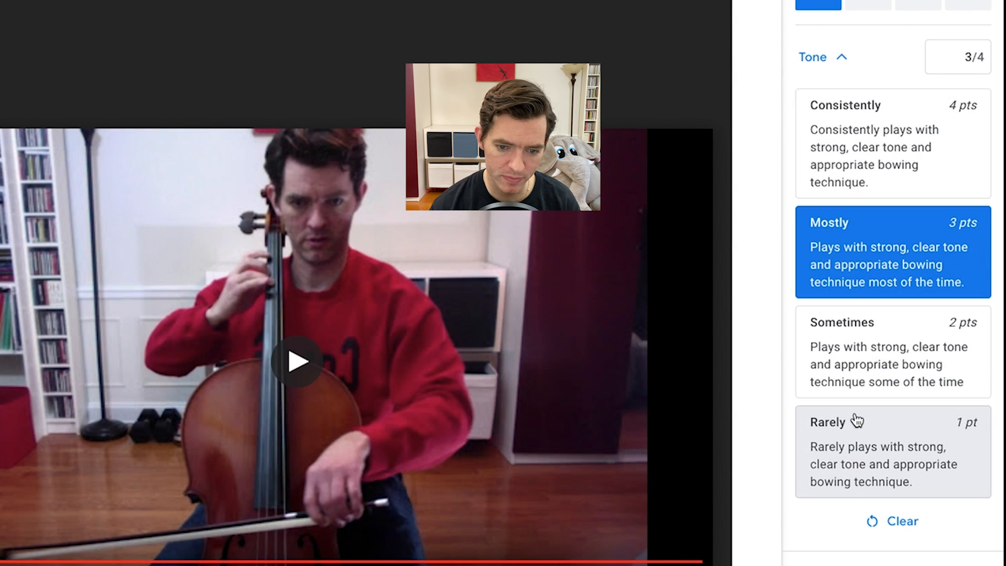
pyautogui.scroll(4, 862, 366)
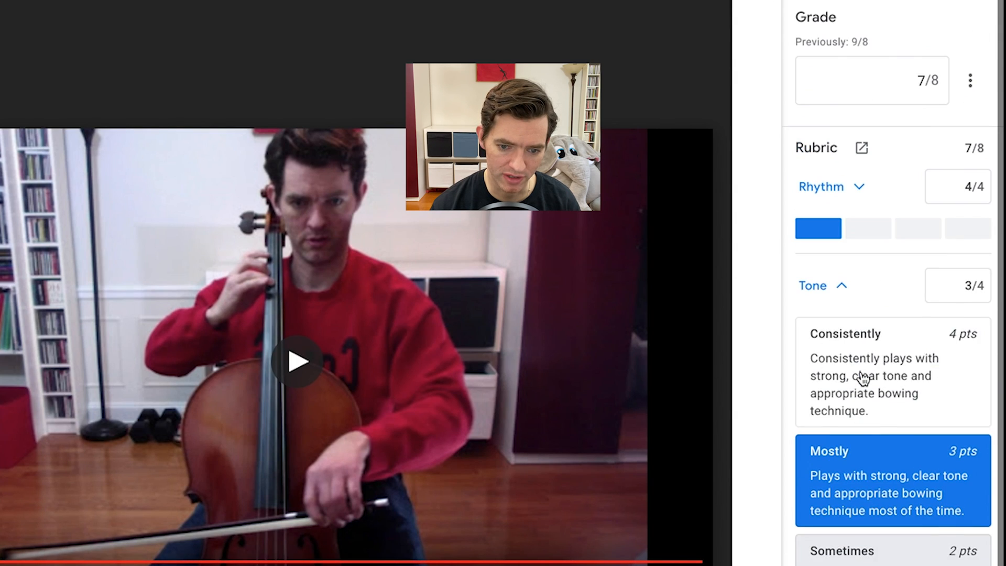
pyautogui.click(849, 294)
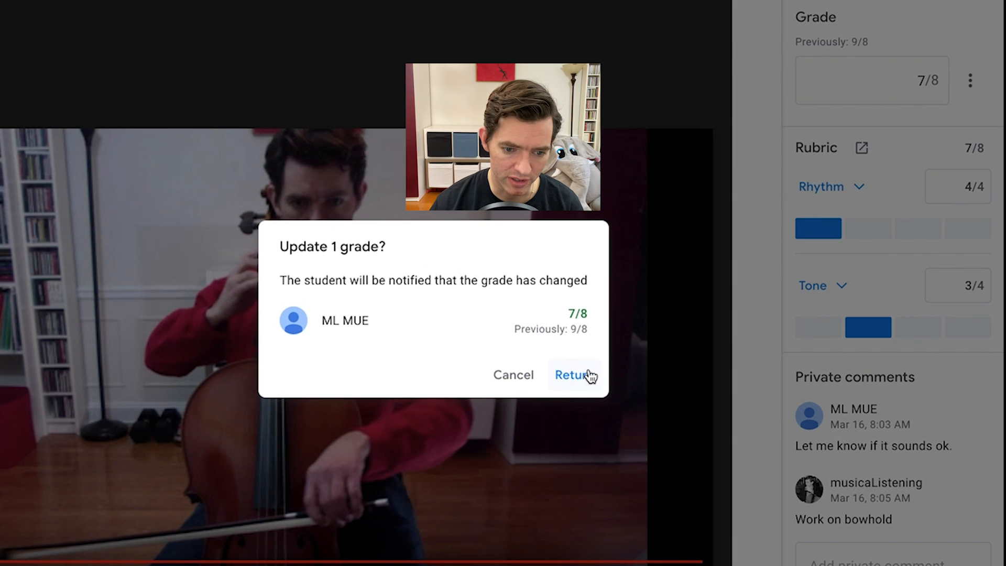
pyautogui.click(588, 374)
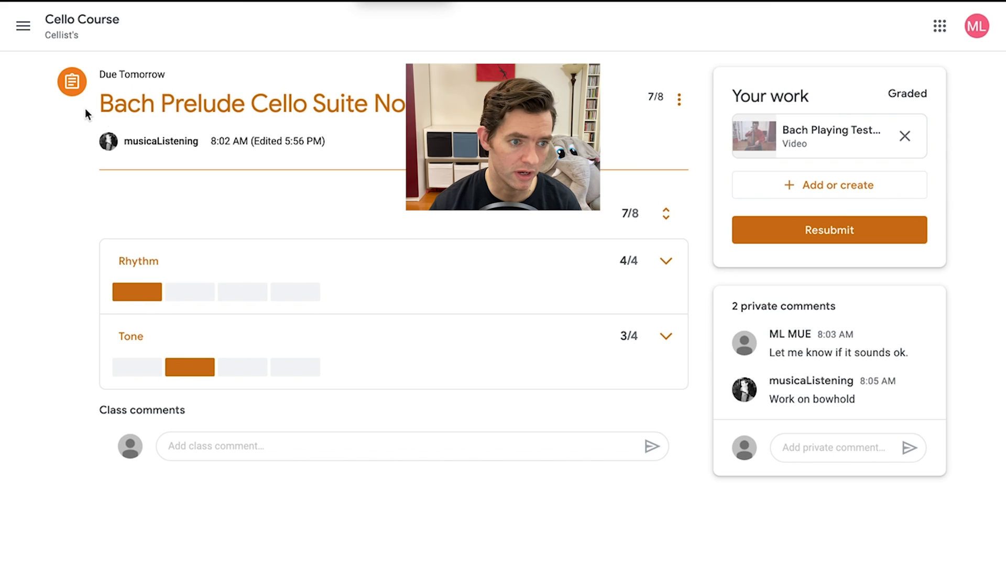
# Step: Reload the assignment in the student's account and expand the Tone and Rhythm results to examine the rubric feedback
pyautogui.press('super+r')
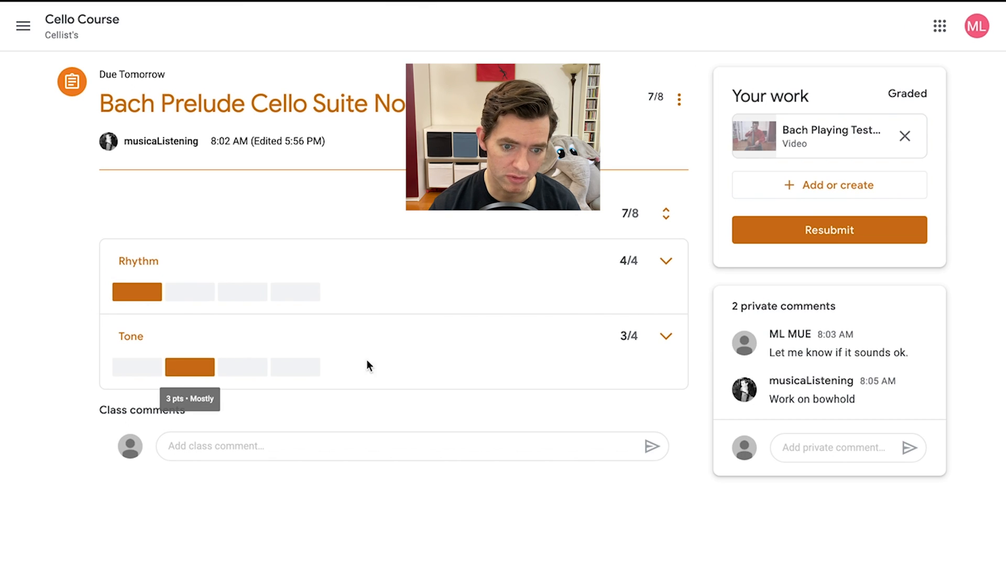
pyautogui.click(669, 336)
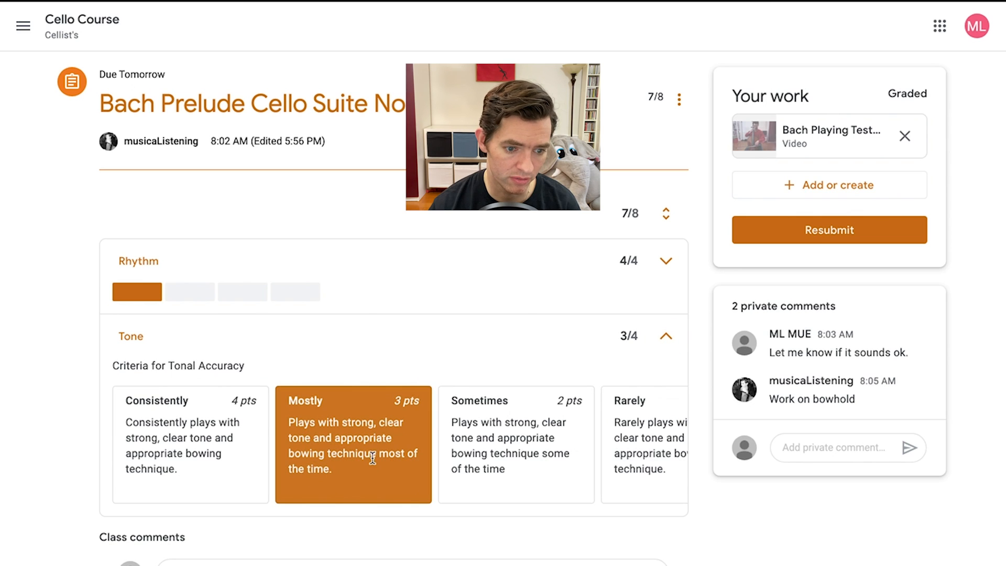
pyautogui.click(666, 261)
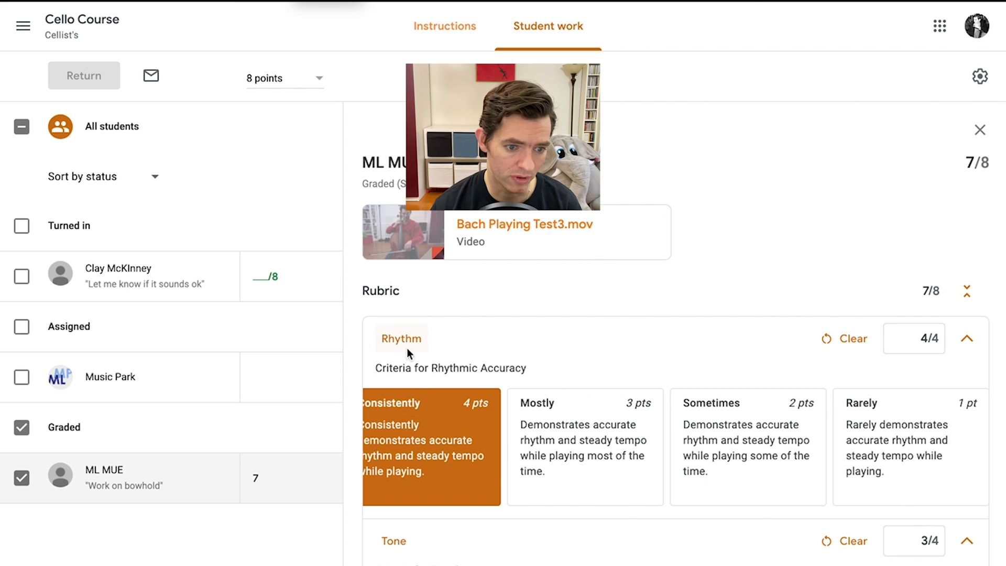
# Step: Reopen the student's video from the teacher's account and view the comment bank before returning to the grading details
pyautogui.click(420, 230)
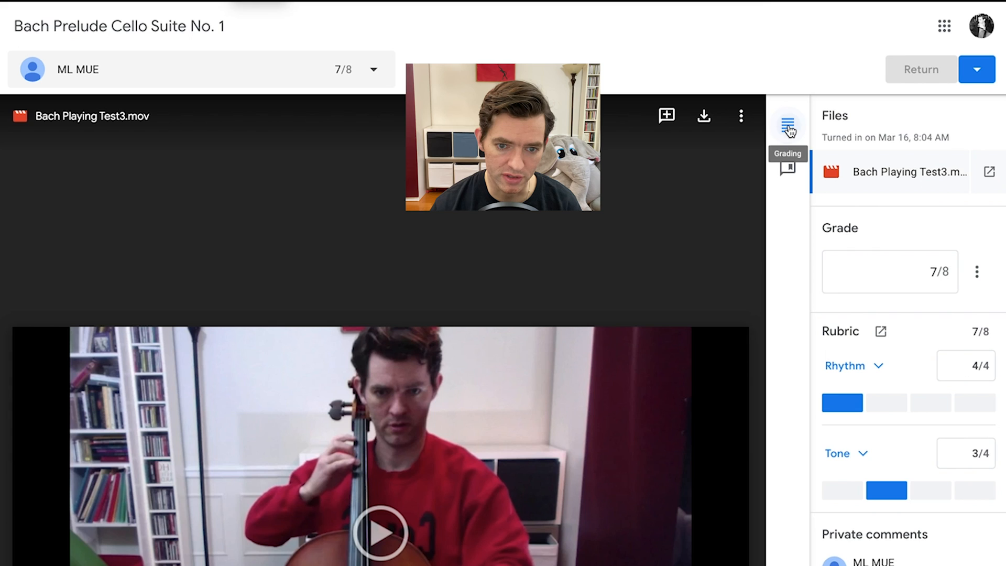
pyautogui.click(788, 168)
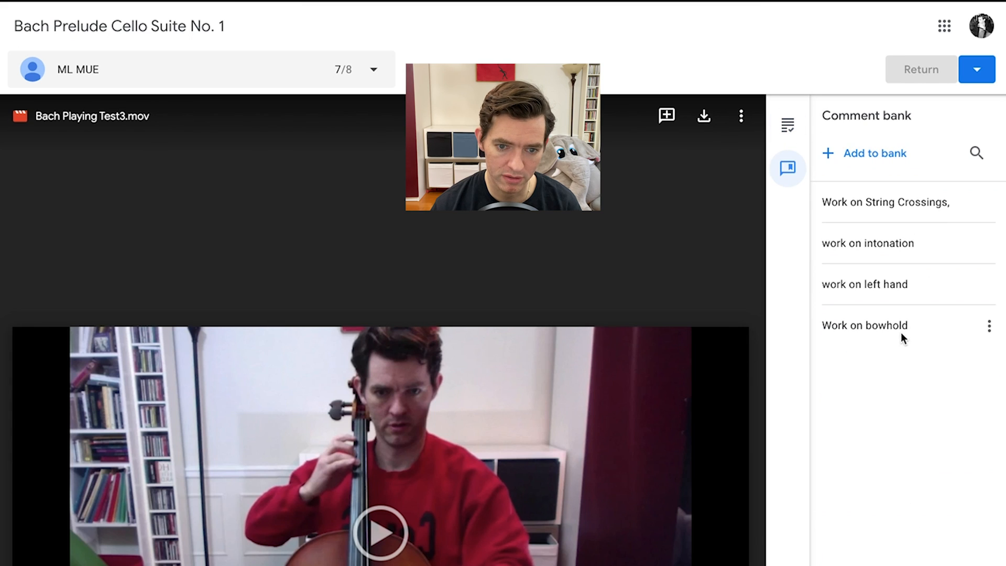
pyautogui.click(790, 128)
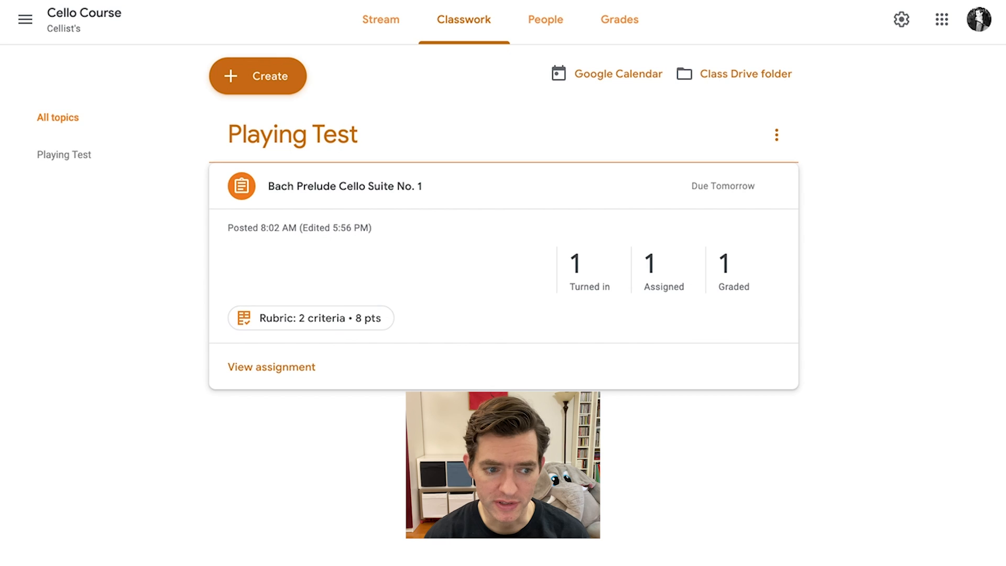
# Step: Create a new assignment titled "Bach Gigue Suite No. 1" and dismiss the tip about attaching files
pyautogui.click(256, 80)
pyautogui.click(305, 122)
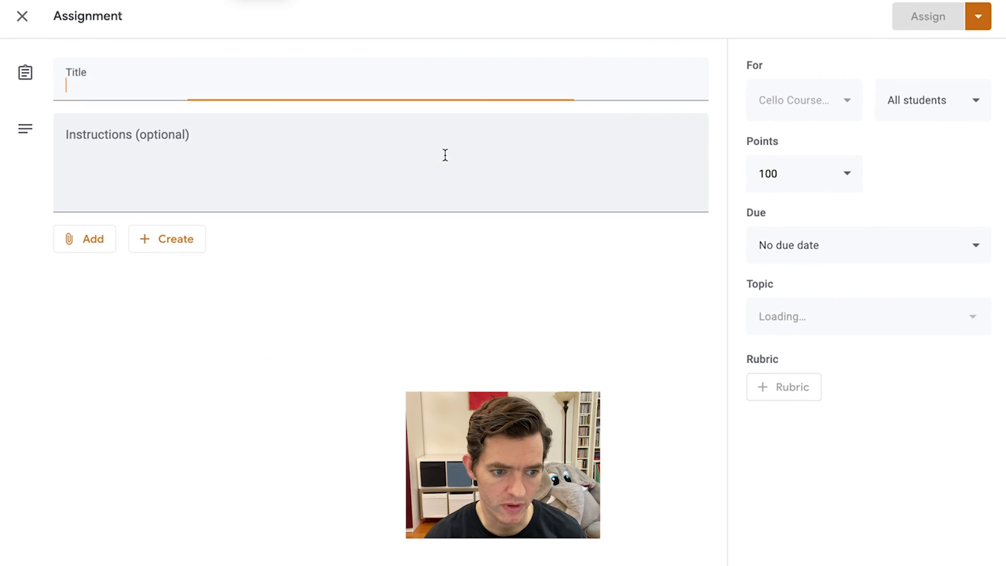
pyautogui.write('Bach')
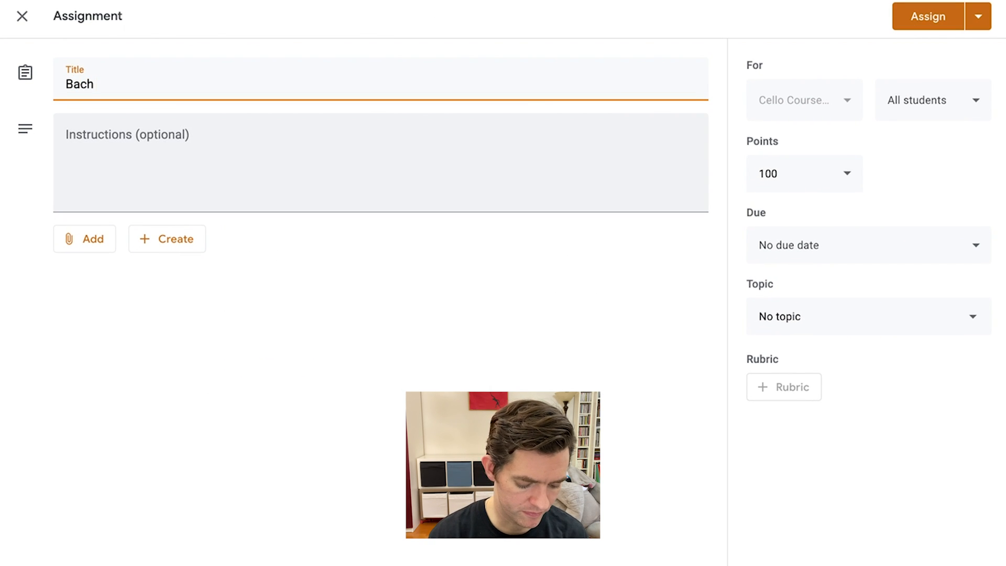
pyautogui.write(' Gigue')
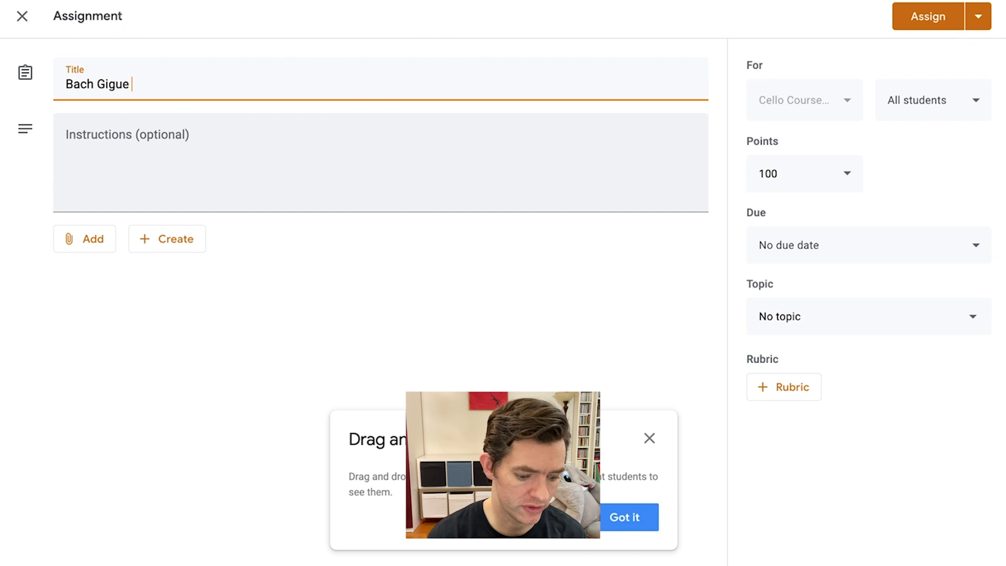
pyautogui.write(' Suite No. 1')
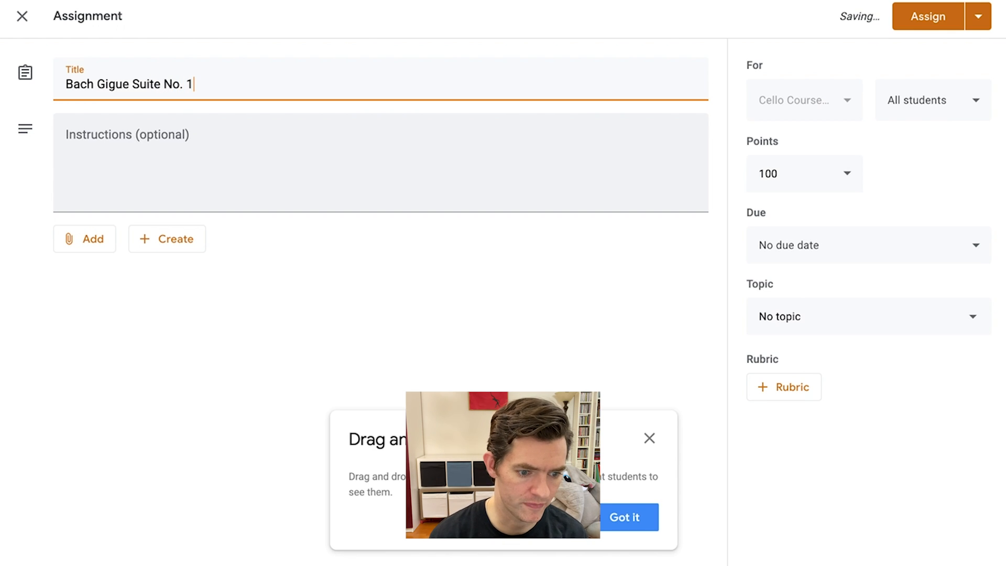
pyautogui.click(636, 517)
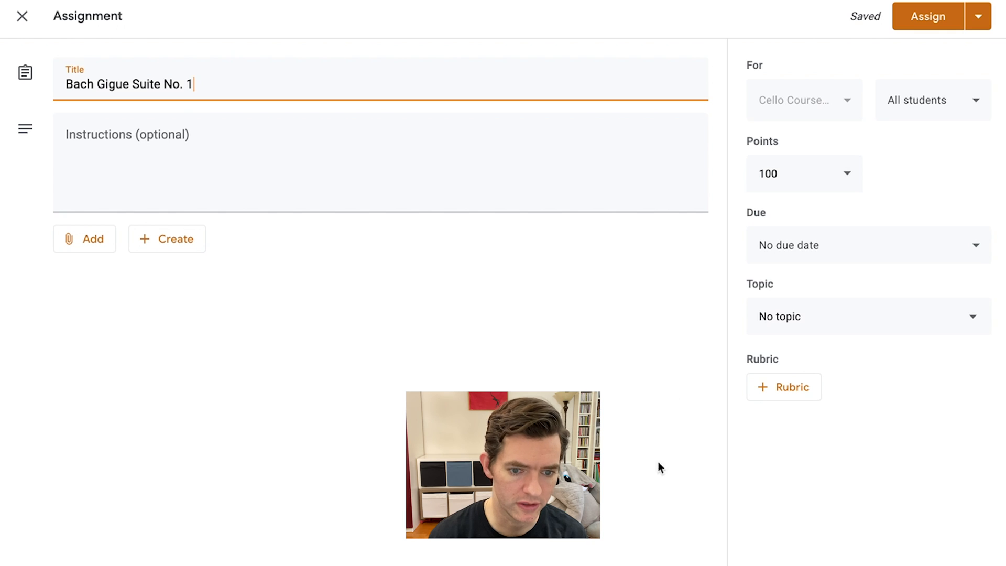
# Step: Set the assignment to 12 points and make it due on Mar 17, 2020
pyautogui.click(809, 172)
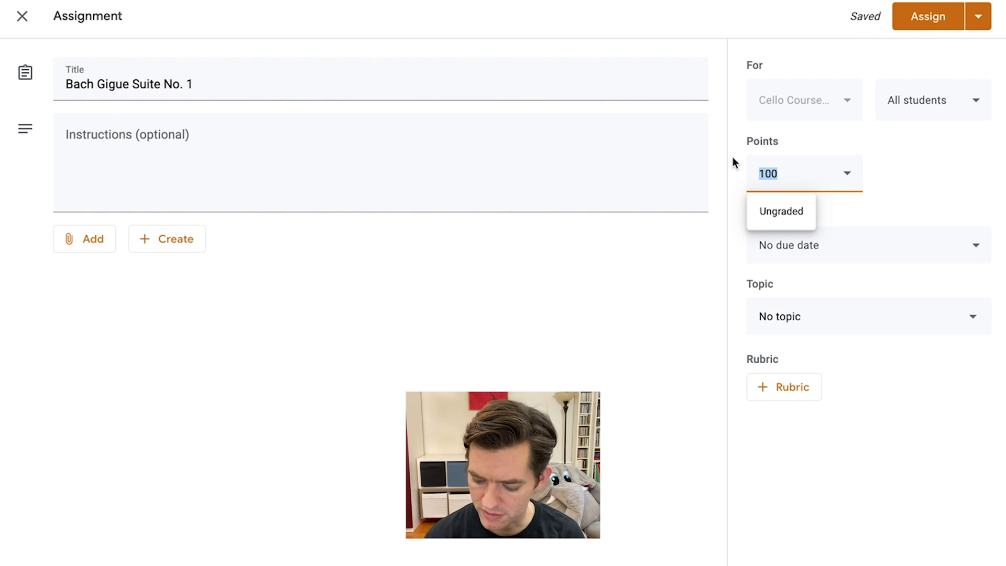
pyautogui.write('12')
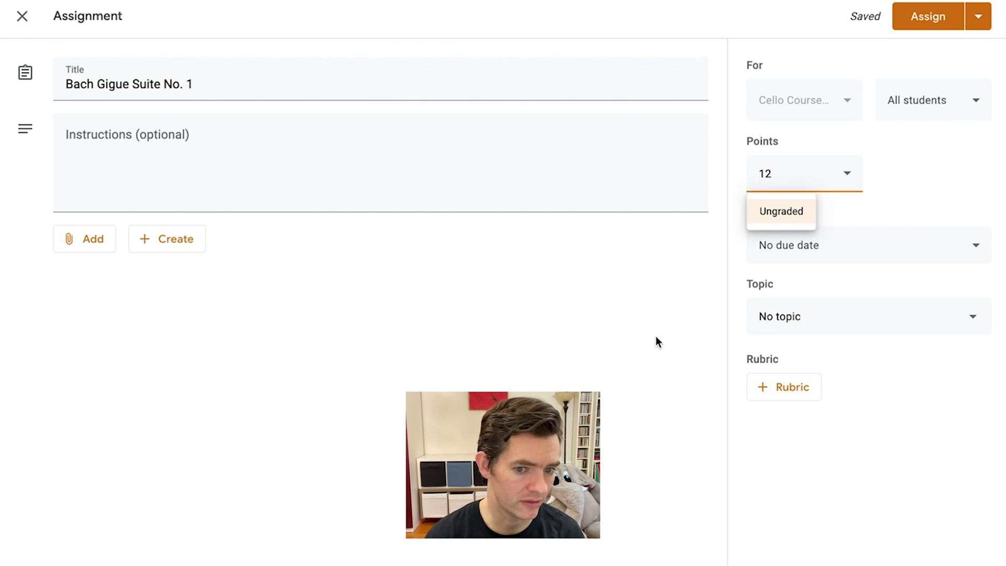
pyautogui.click(547, 270)
pyautogui.click(766, 250)
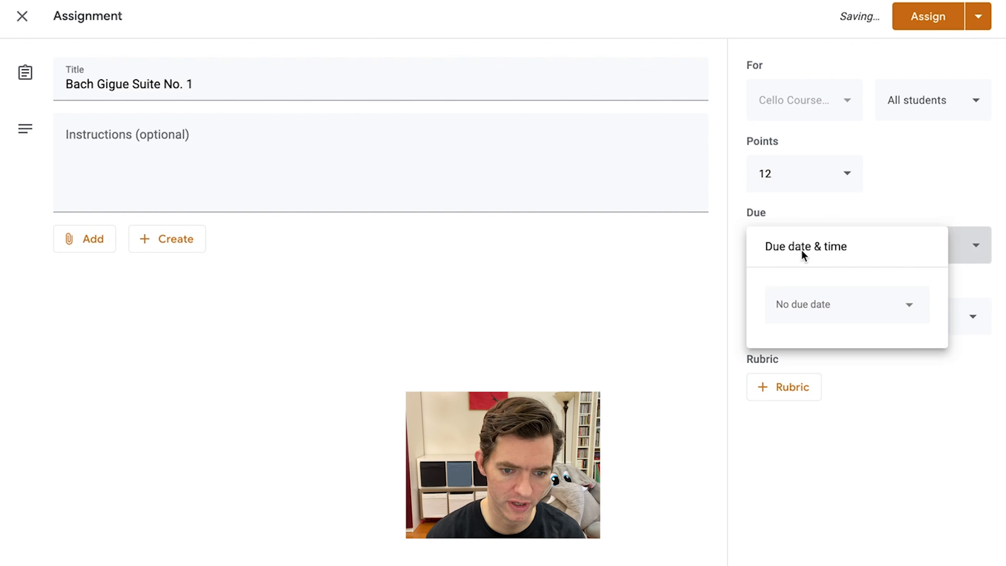
pyautogui.click(838, 317)
pyautogui.click(833, 425)
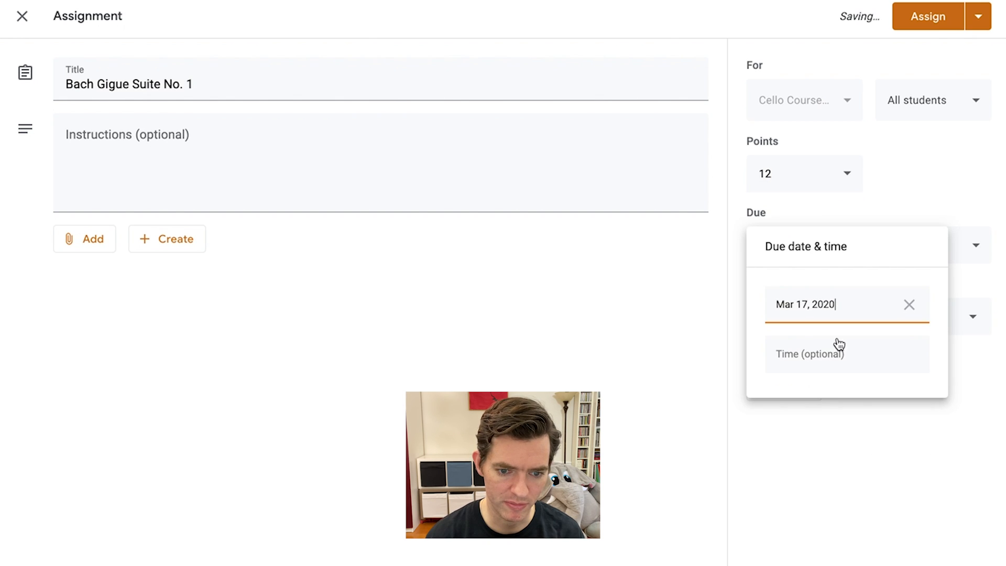
pyautogui.click(869, 445)
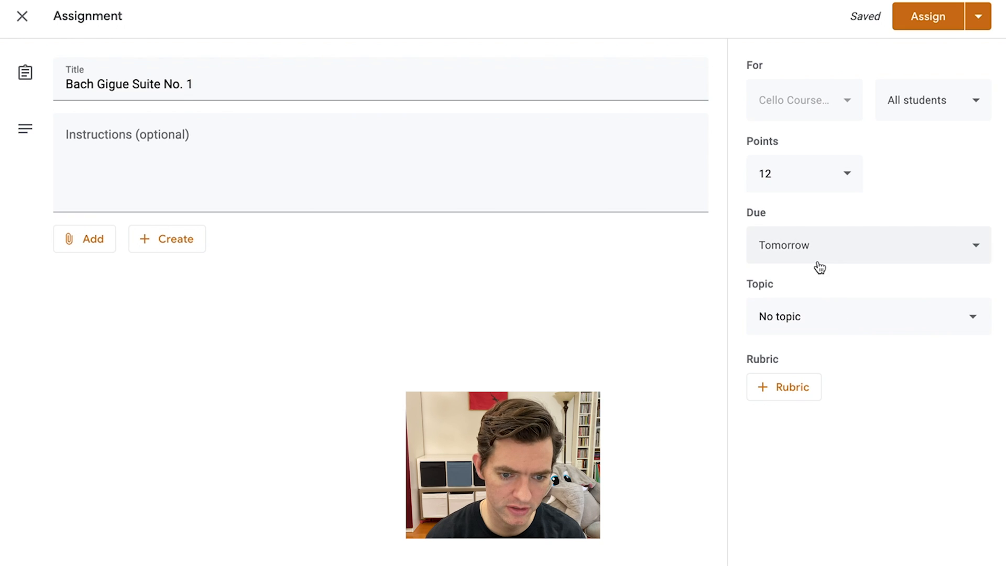
# Step: File the assignment under the Playing Test topic and reuse the Bach Prelude Cello Suite No. 1 rubric
pyautogui.click(838, 323)
pyautogui.click(839, 409)
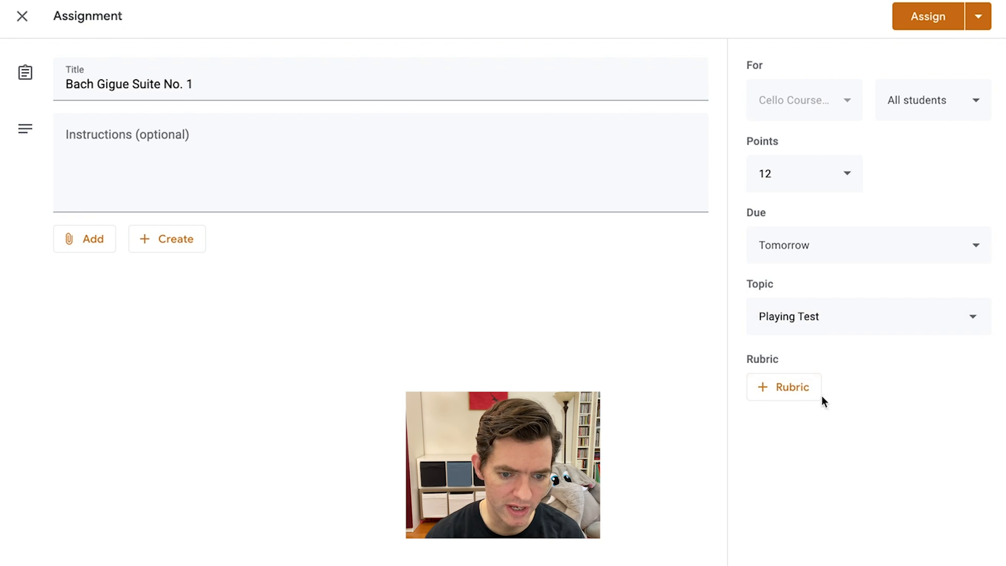
pyautogui.click(806, 393)
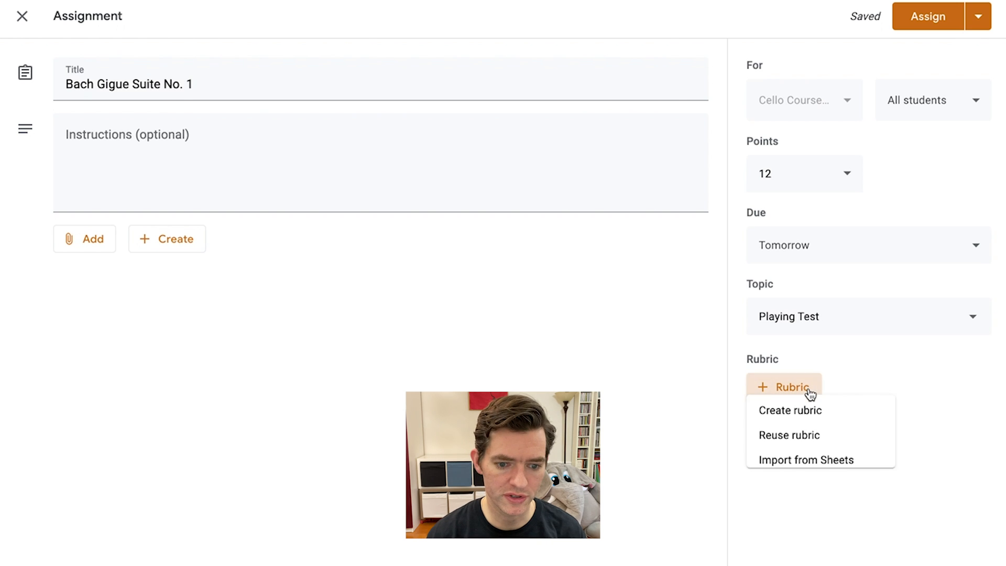
pyautogui.click(807, 445)
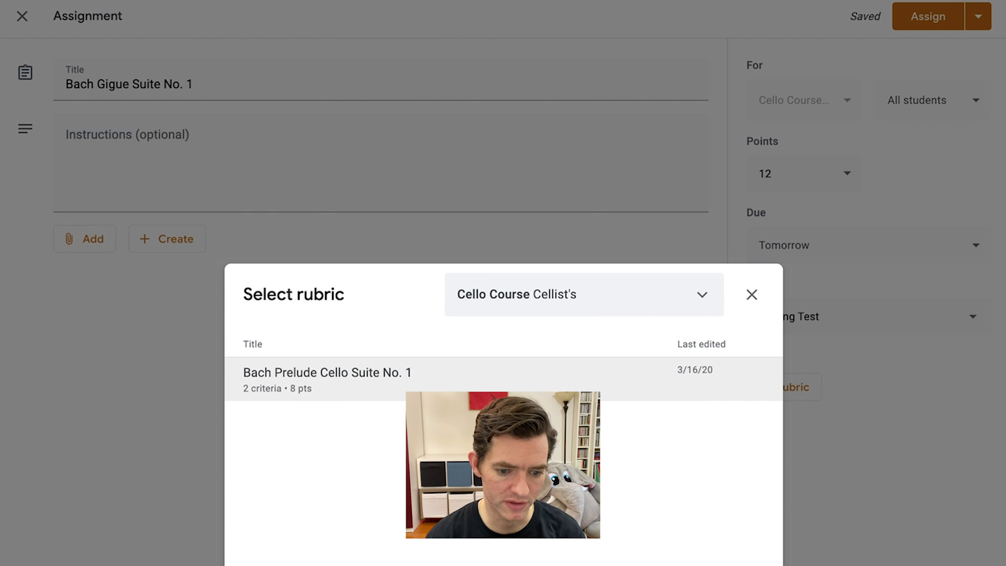
pyautogui.click(503, 394)
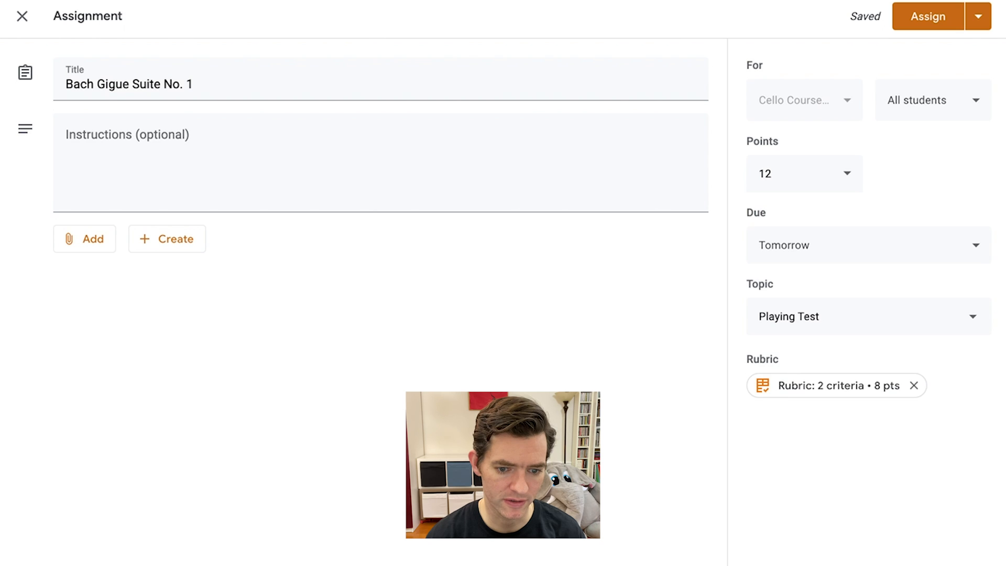
# Step: Open the attached rubric for editing and look over its Rhythm criterion and point levels
pyautogui.click(813, 384)
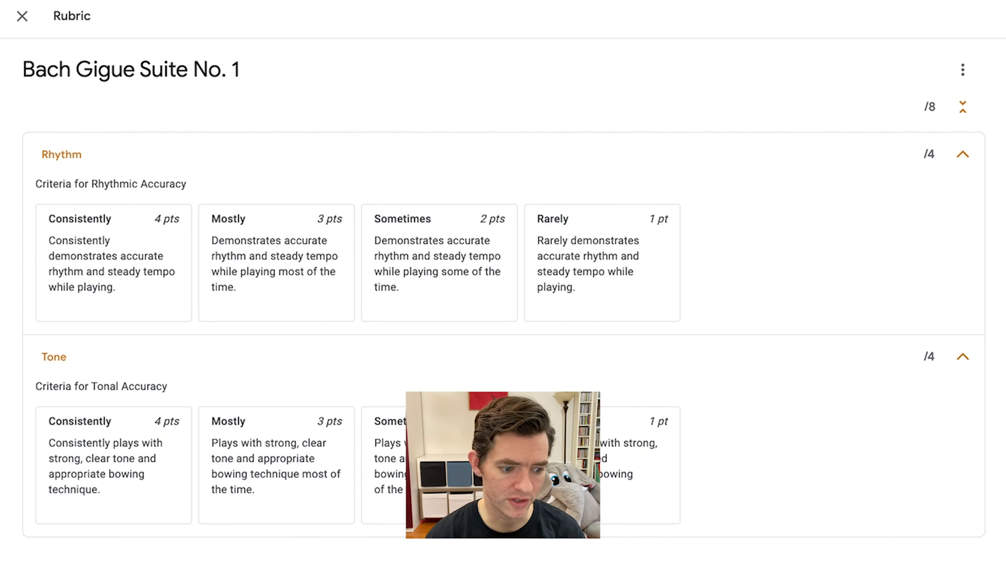
pyautogui.click(962, 70)
pyautogui.click(856, 107)
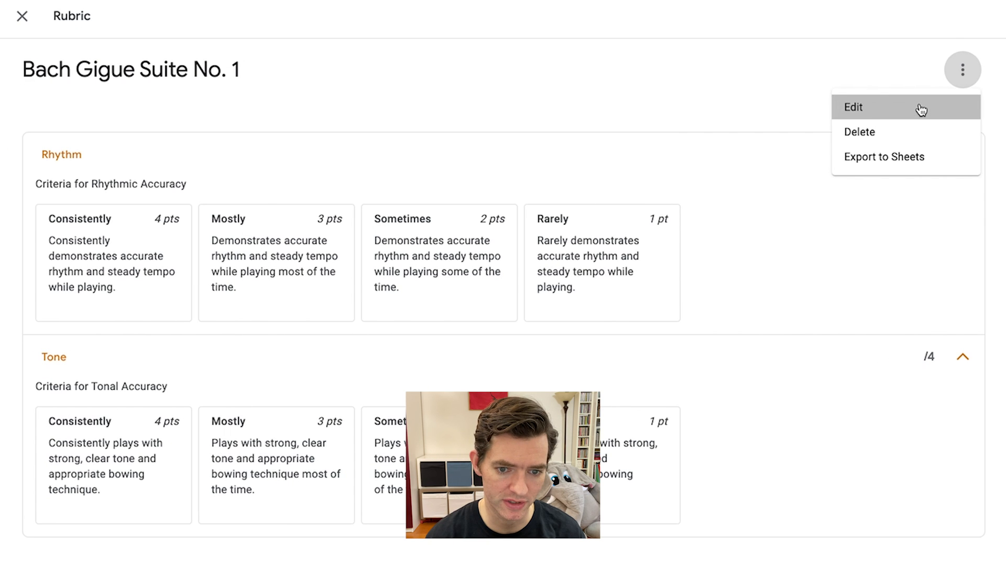
pyautogui.scroll(-2, 697, 561)
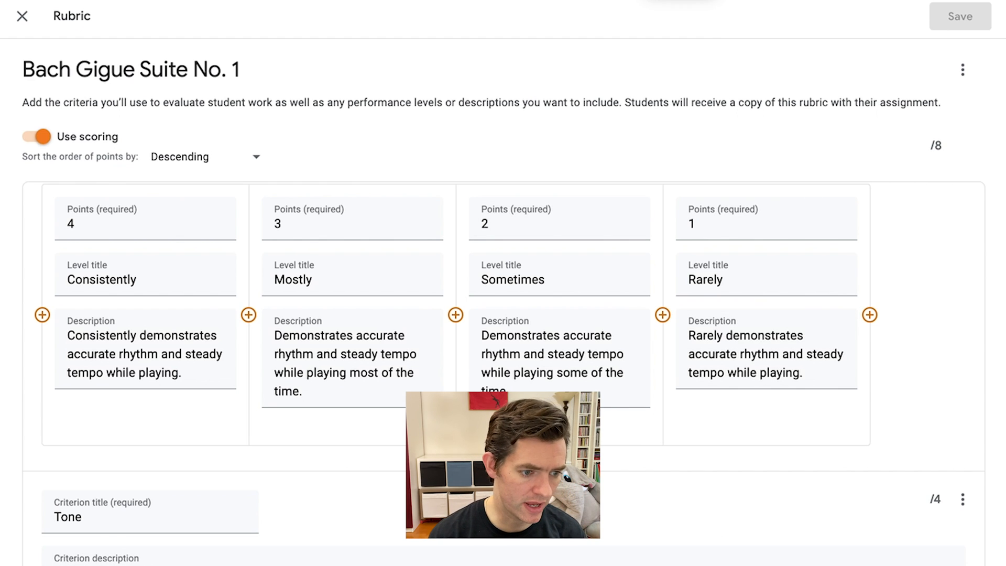
pyautogui.scroll(2, 217, 225)
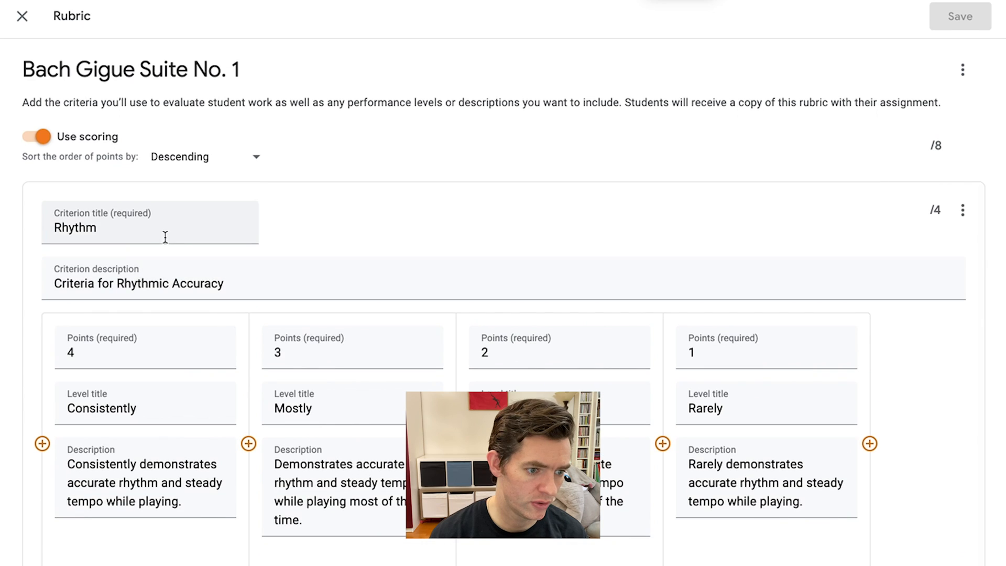
pyautogui.scroll(-2, 503, 314)
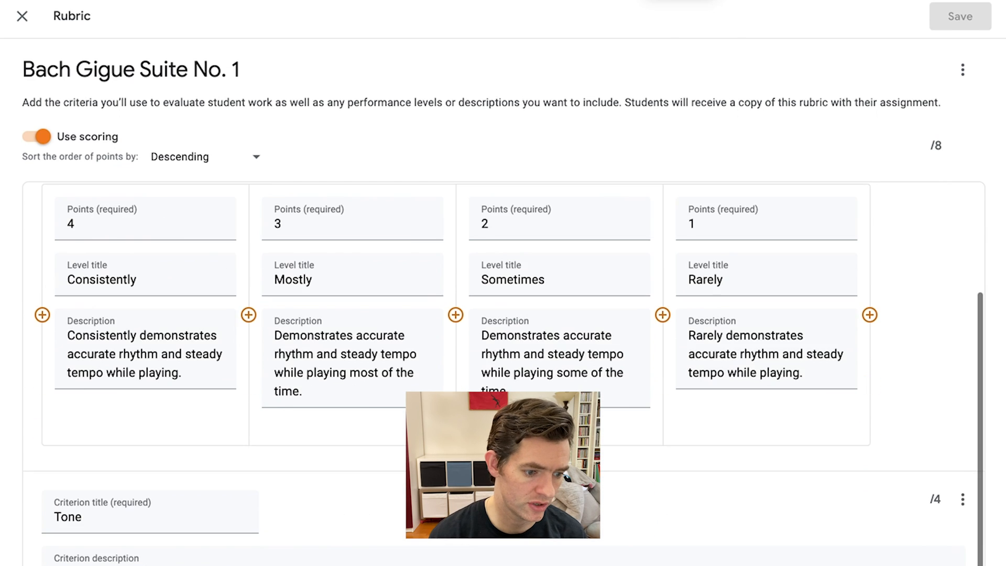
# Step: Add a third criterion titled "Dynamics" with the description "Criteria For Dynamic Accuracy"
pyautogui.scroll(-6, 128, 551)
pyautogui.click(128, 548)
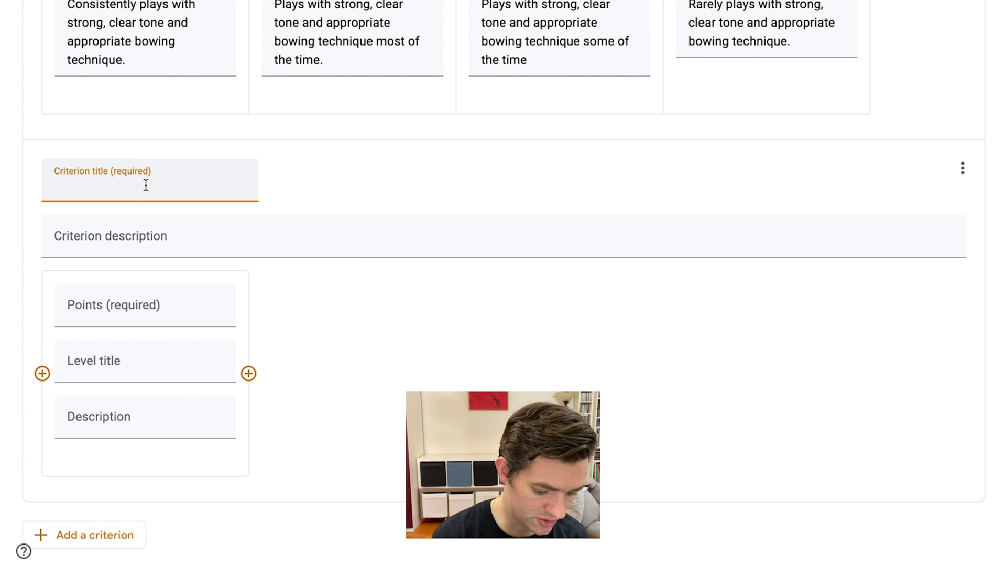
pyautogui.write('Dynamics')
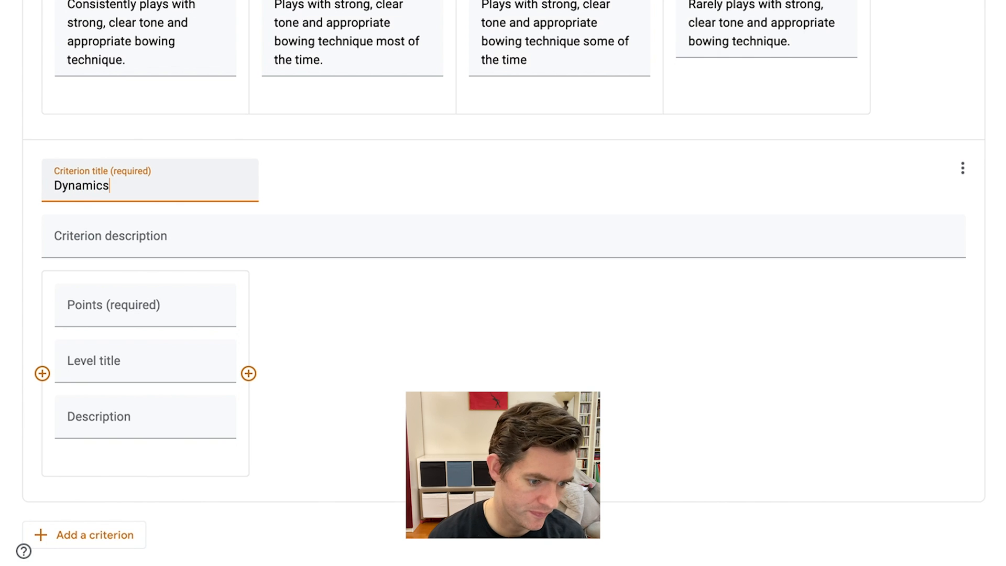
pyautogui.click(155, 243)
pyautogui.write('Criteria For')
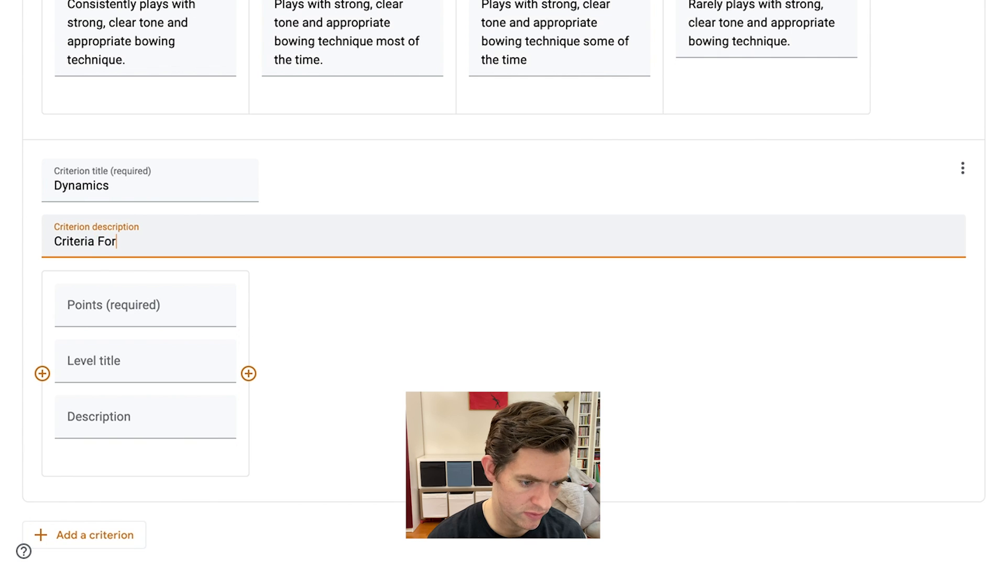
pyautogui.write(' Dynamic Accuracy')
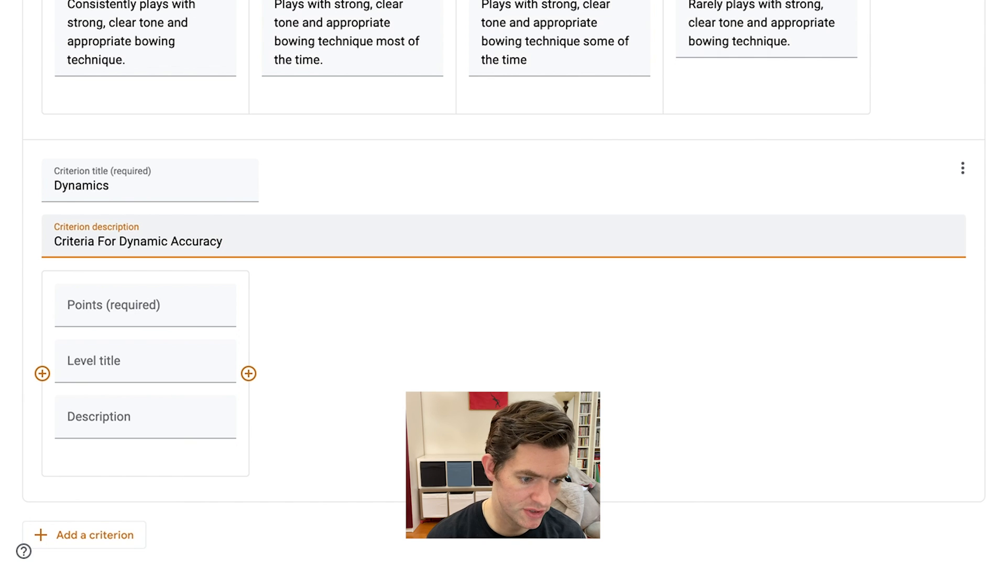
# Step: Give the Dynamics criterion levels worth 4 and 3 points, plus a third level without points
pyautogui.click(122, 304)
pyautogui.write('4')
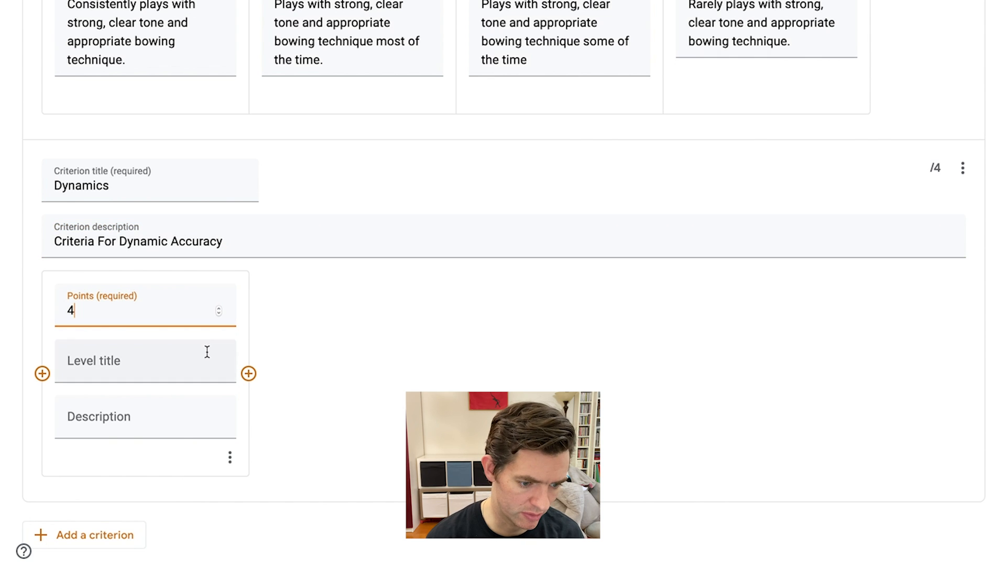
pyautogui.click(248, 374)
pyautogui.write('3')
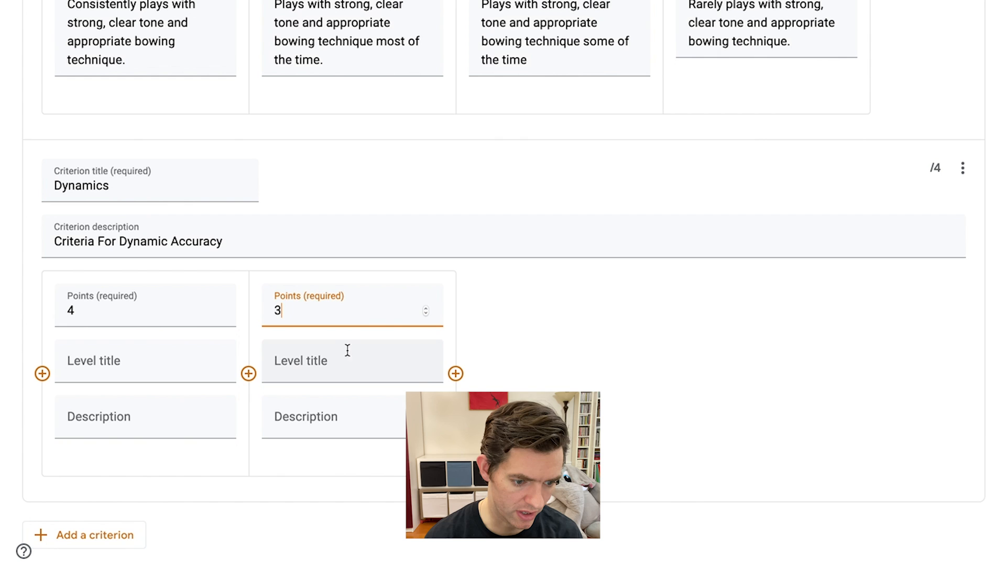
pyautogui.click(456, 373)
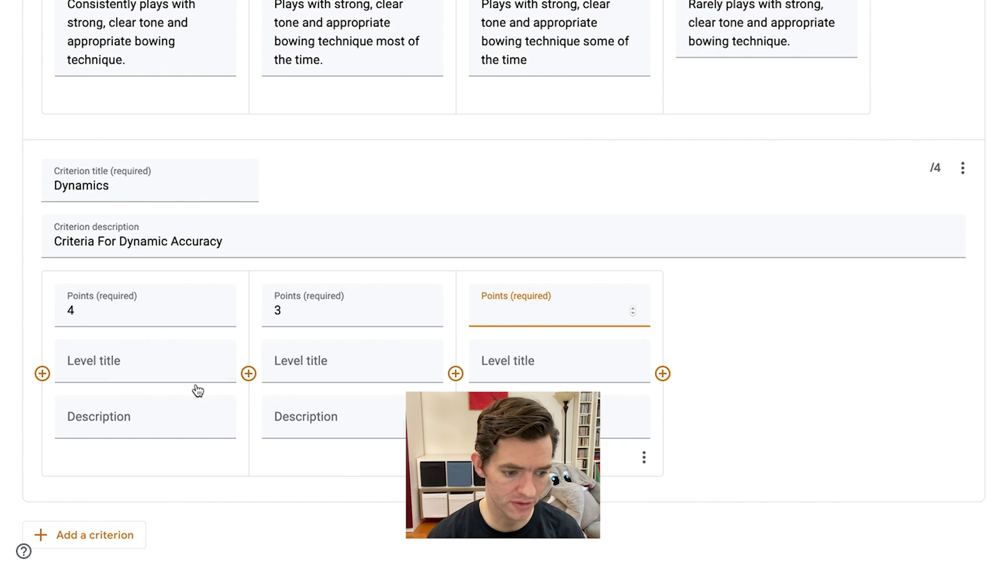
pyautogui.click(135, 360)
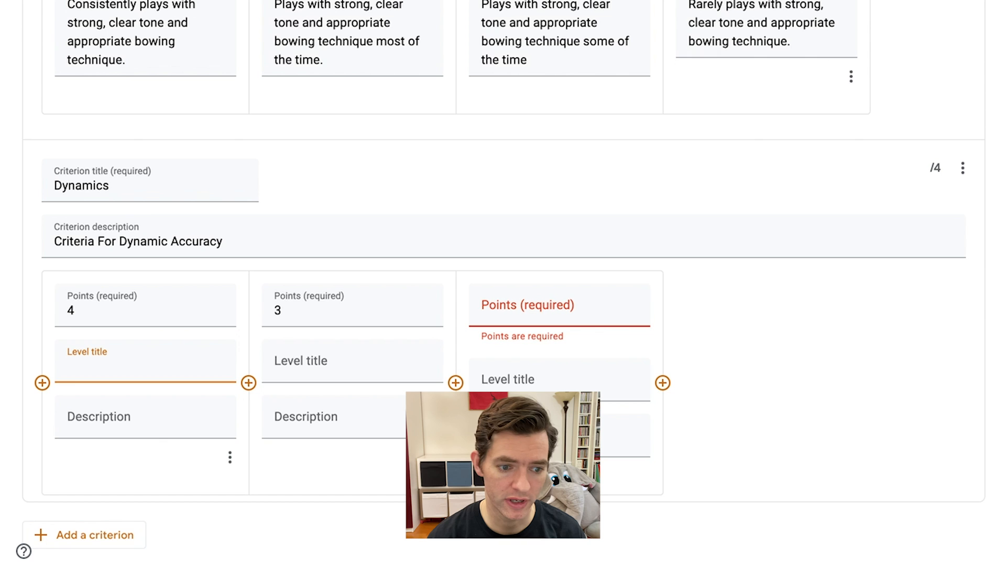
# Step: Compare the level titles and descriptions of the Rhythm and Tone criteria with the unfinished Dynamics criterion
pyautogui.scroll(8, 287, 179)
pyautogui.scroll(-9, 288, 181)
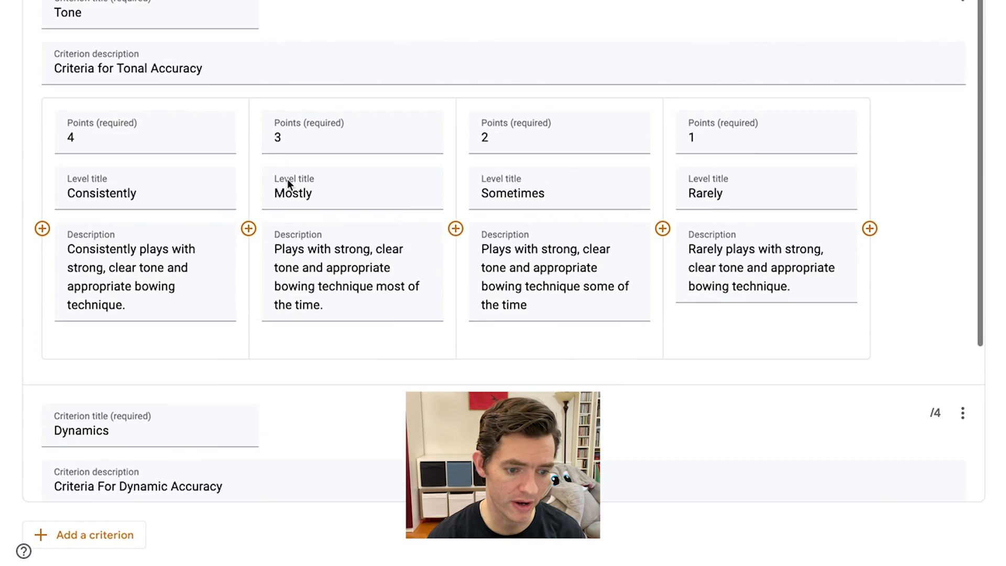
pyautogui.scroll(9, 288, 181)
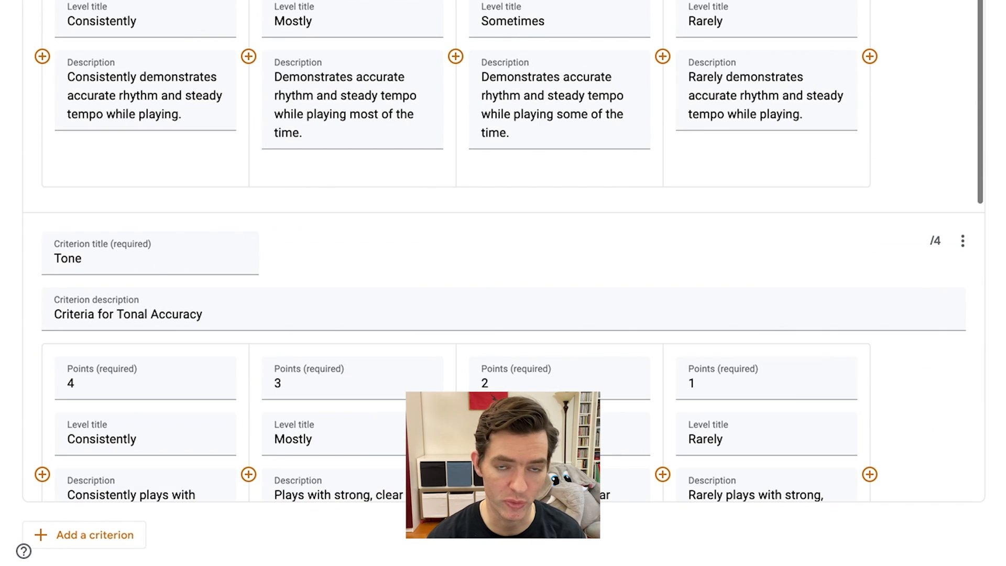
pyautogui.scroll(-9, 498, 139)
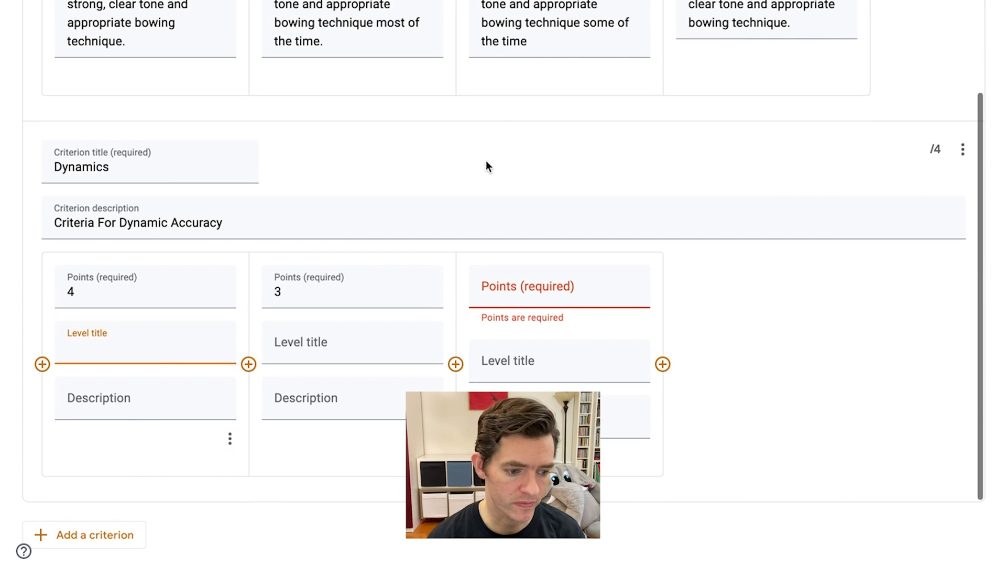
pyautogui.scroll(10, 454, 179)
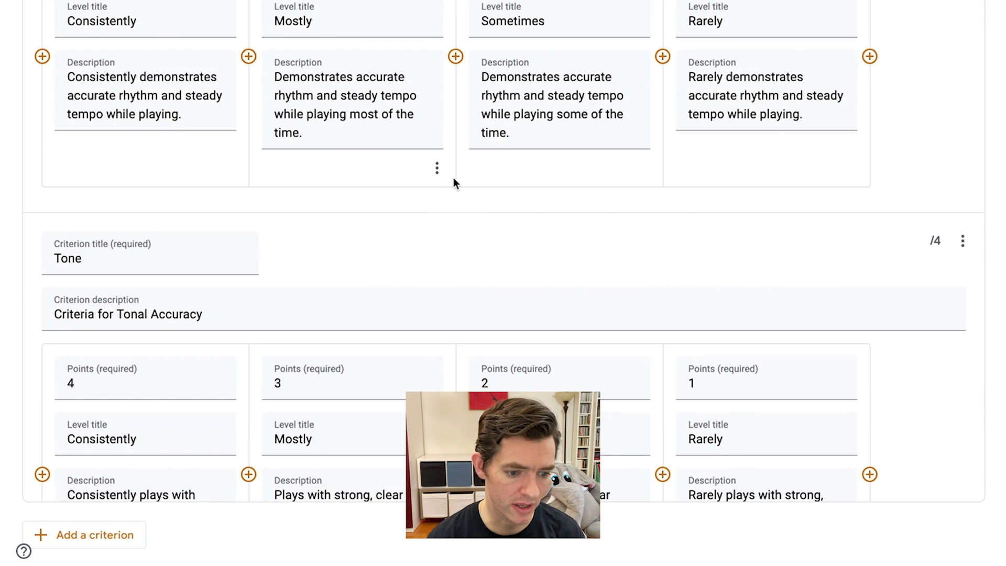
pyautogui.scroll(-9, 454, 179)
pyautogui.scroll(-1, 455, 181)
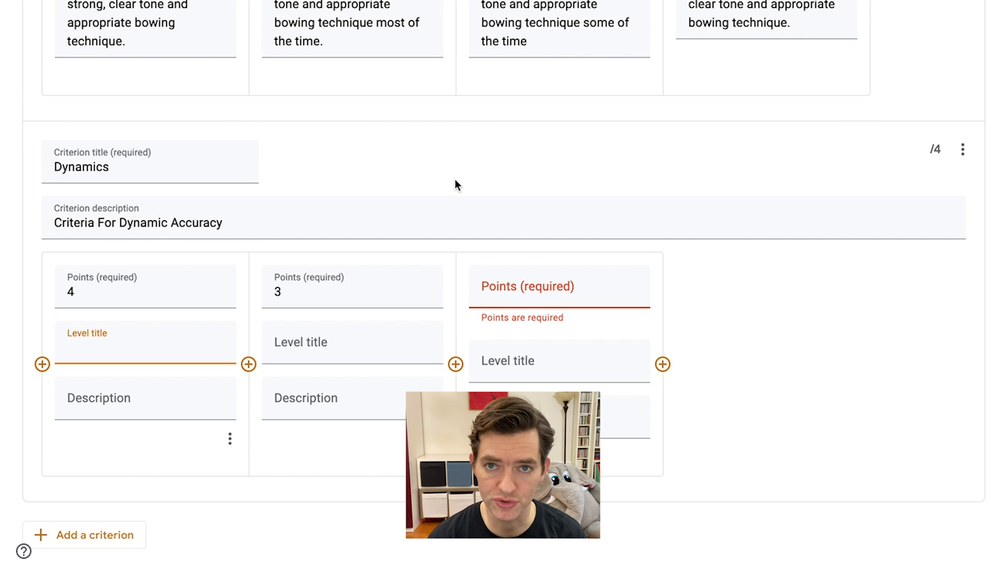
pyautogui.scroll(10, 455, 184)
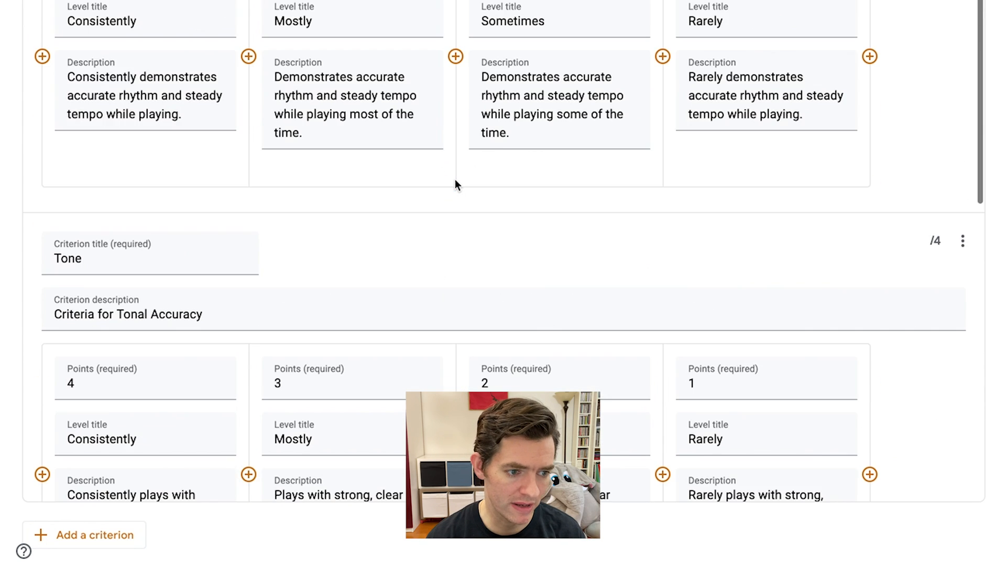
pyautogui.scroll(-10, 456, 185)
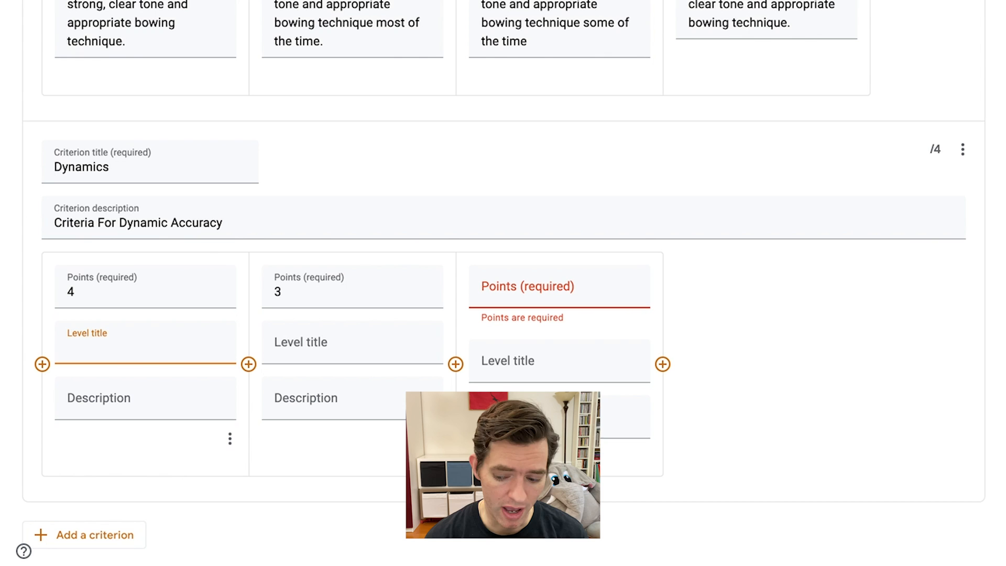
# Step: Delete the Dynamics criterion from the rubric and return to the Rhythm criterion
pyautogui.click(961, 157)
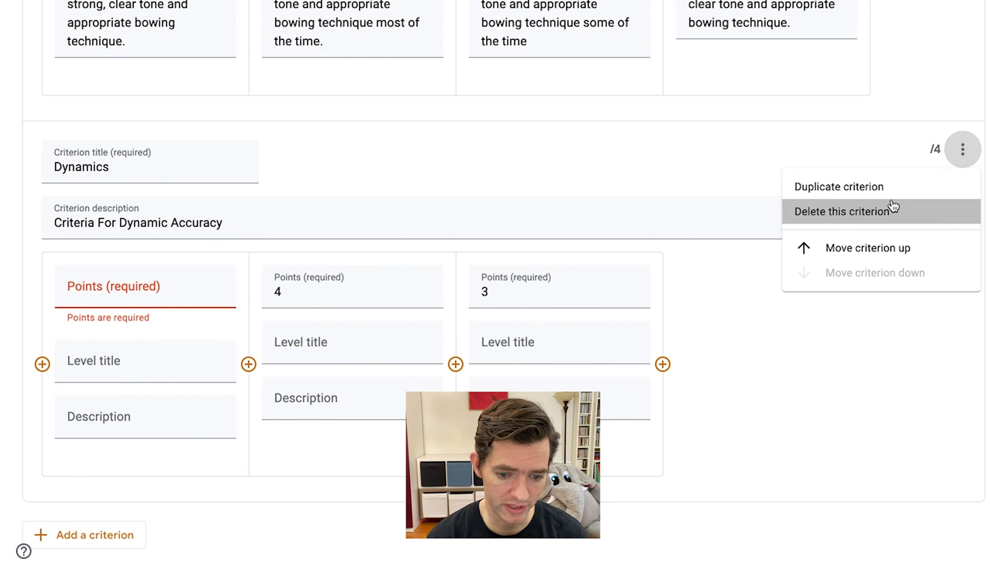
pyautogui.click(893, 209)
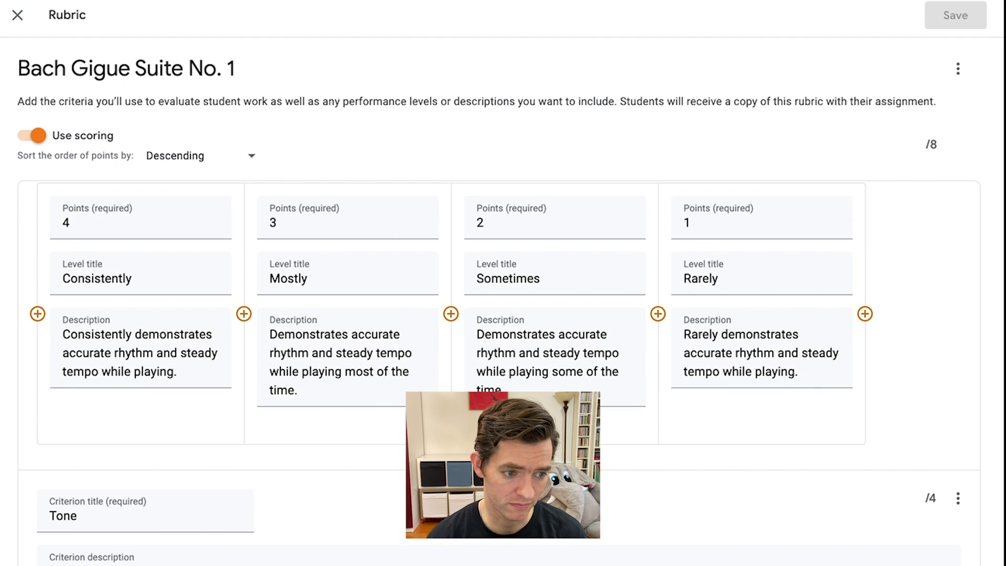
pyautogui.scroll(2, 499, 336)
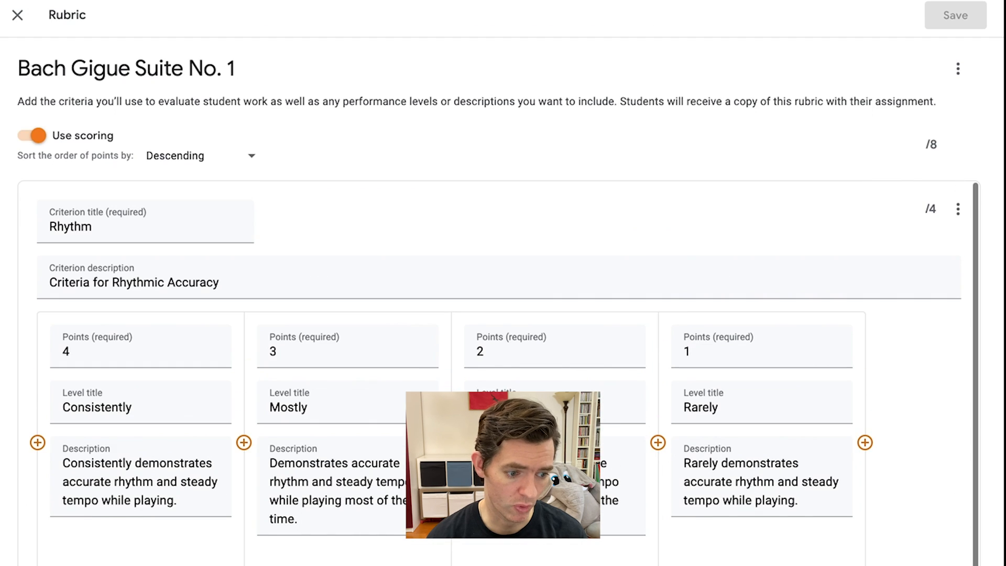